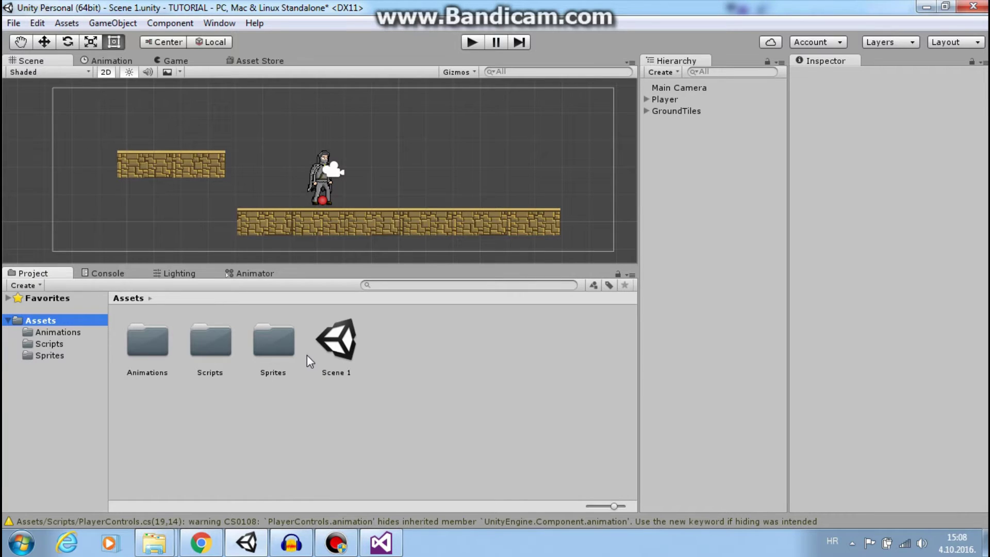
- Open the Sprites folder from the Assets folder in the Project panel
right_click(418, 357)
mouse_move(563, 87)
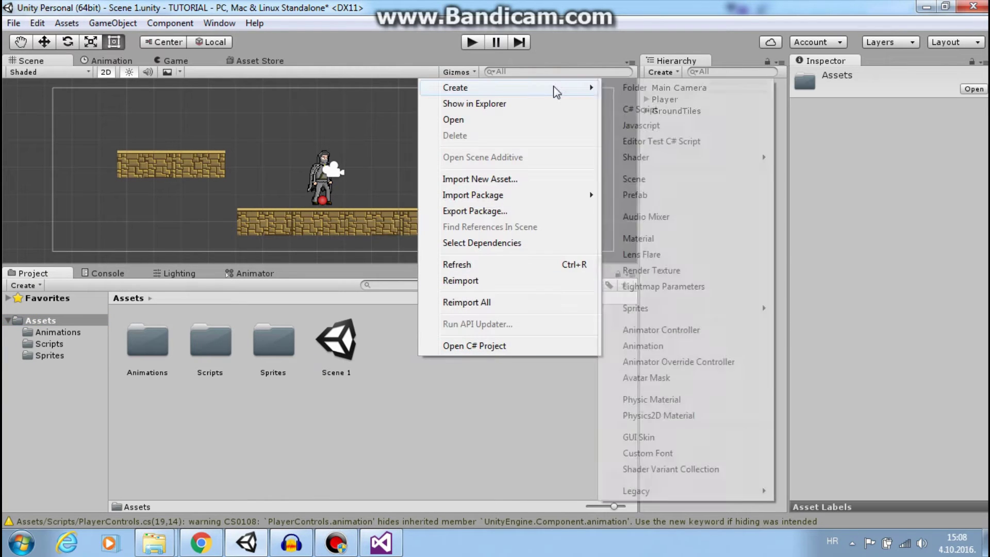
click(374, 403)
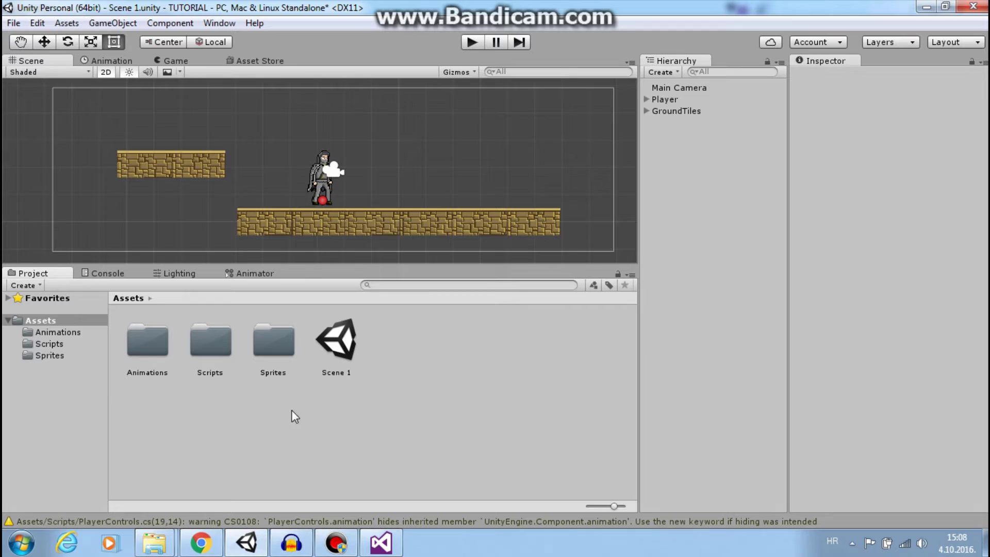
double_click(273, 345)
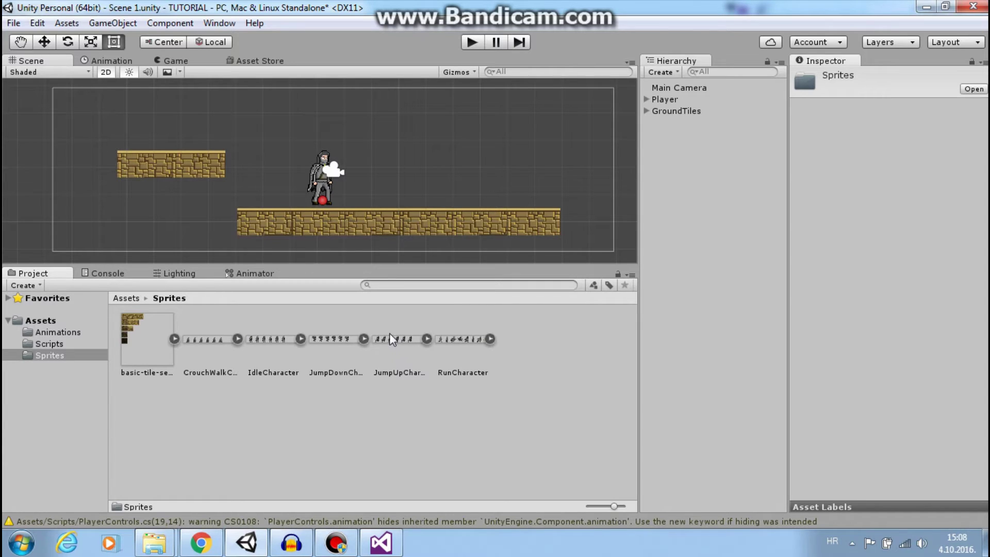
- Expand and collapse the JumpDownCharacter and JumpUpCharacter sprite sheets to inspect their frames
click(346, 343)
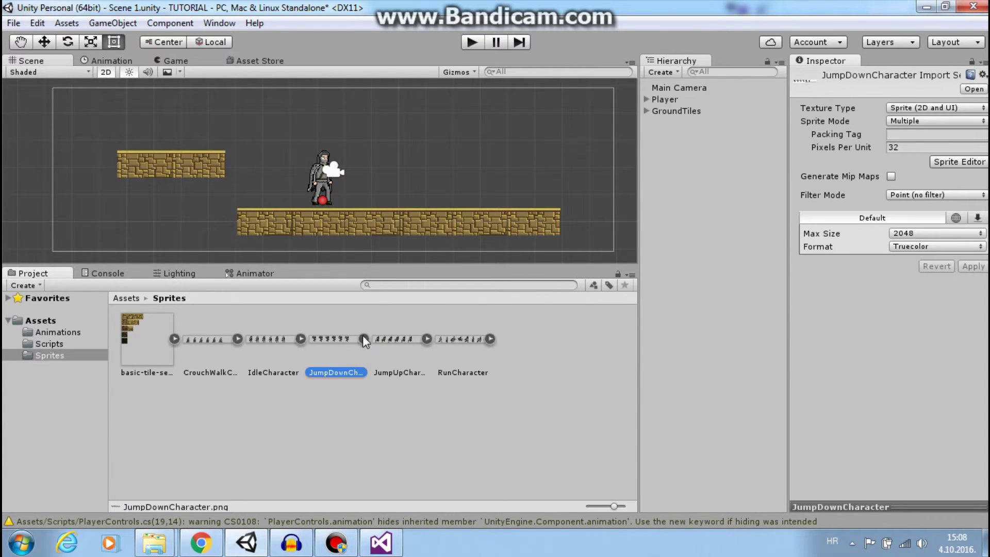
click(363, 339)
click(365, 339)
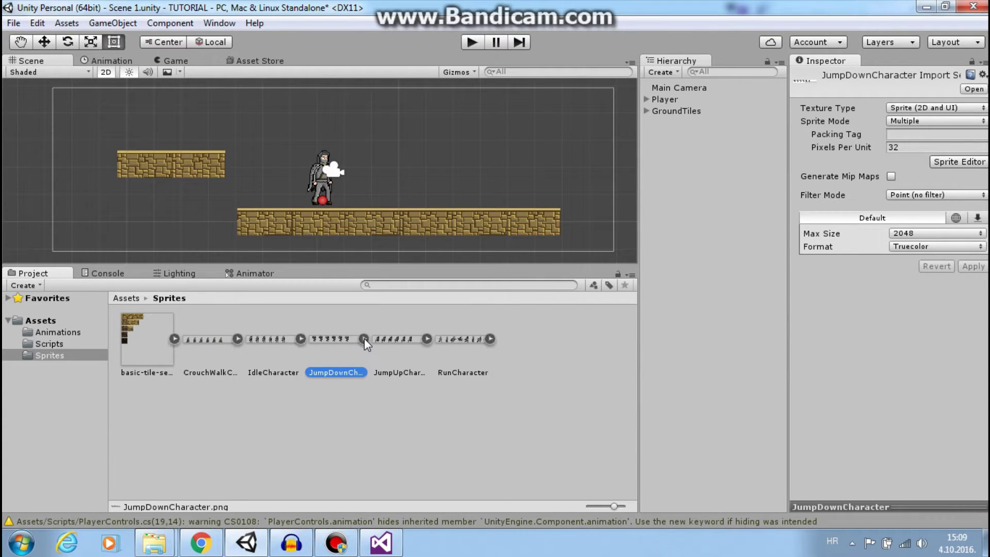
click(396, 342)
click(428, 339)
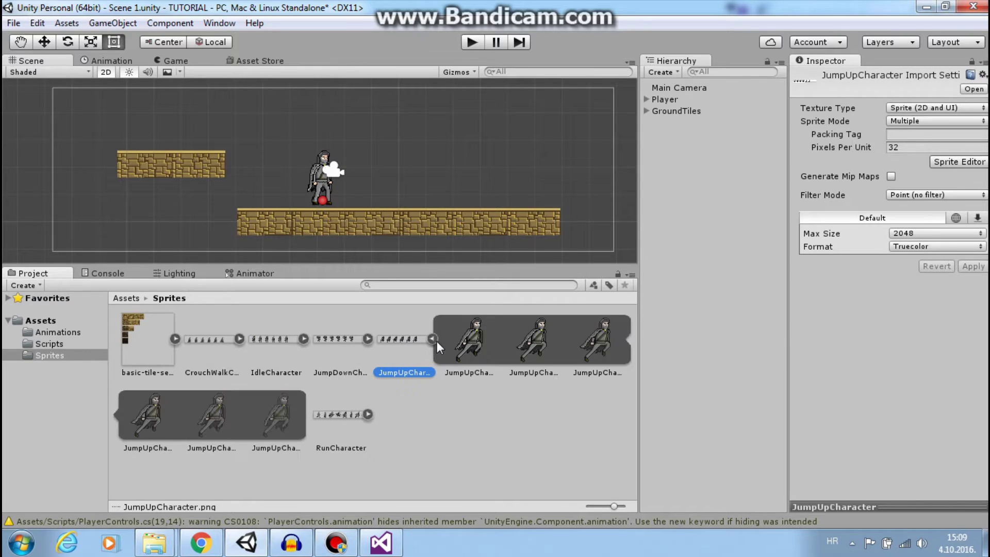
click(428, 339)
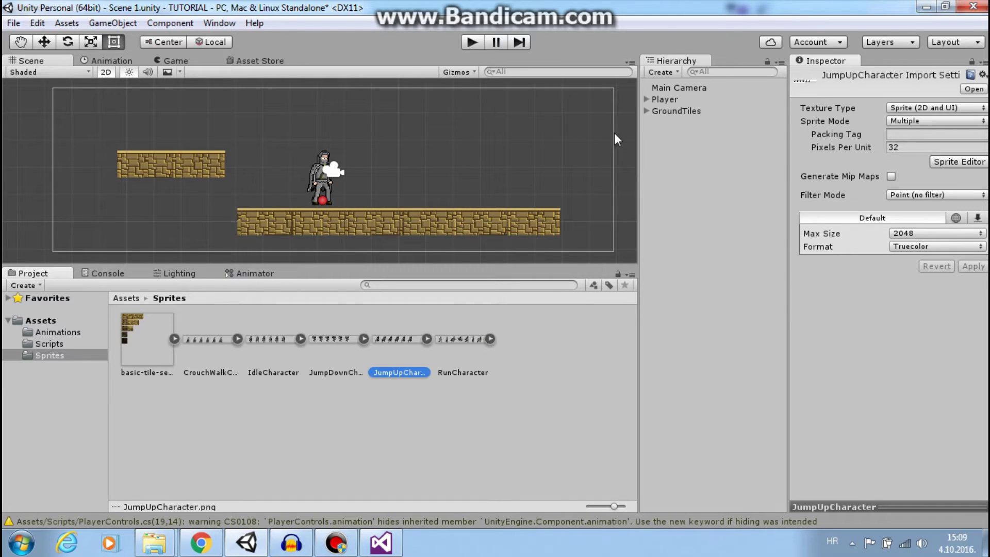
- Create a new state from a new Blend Tree in the Player's Animator graph
click(663, 101)
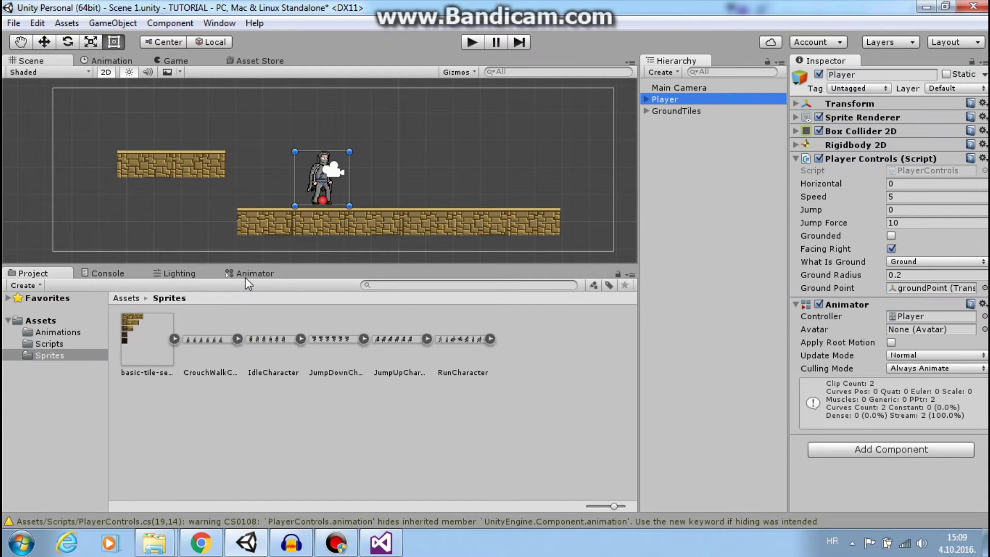
click(247, 274)
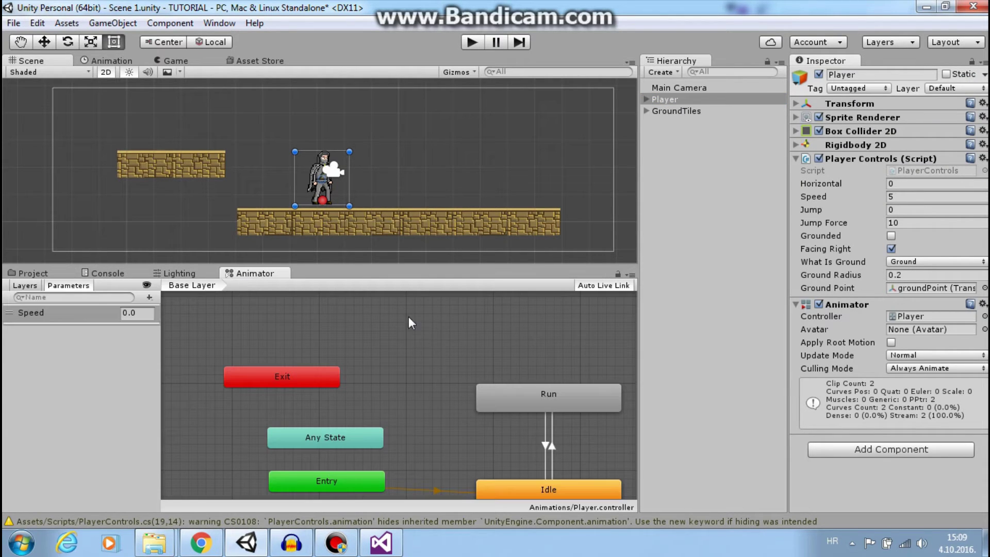
right_click(412, 351)
mouse_move(486, 361)
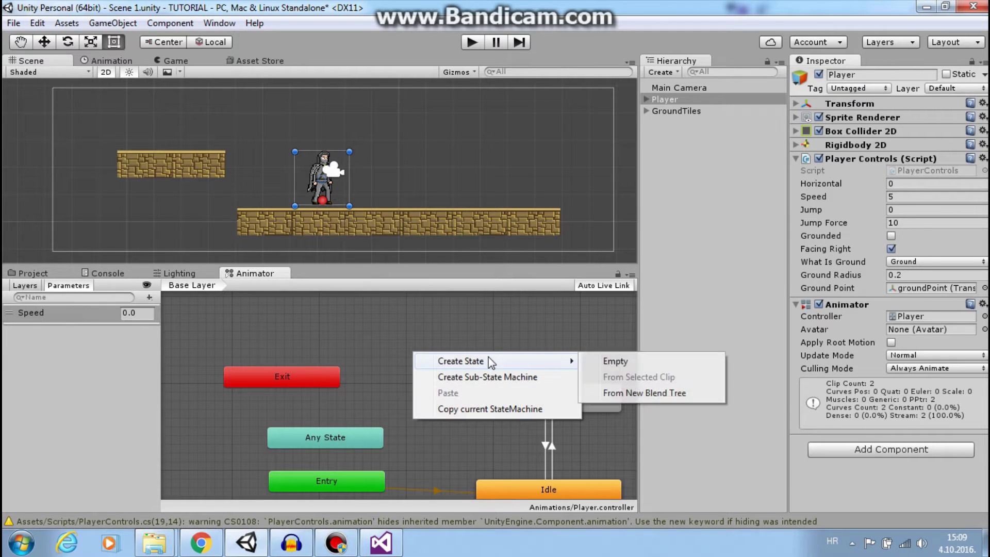
click(655, 395)
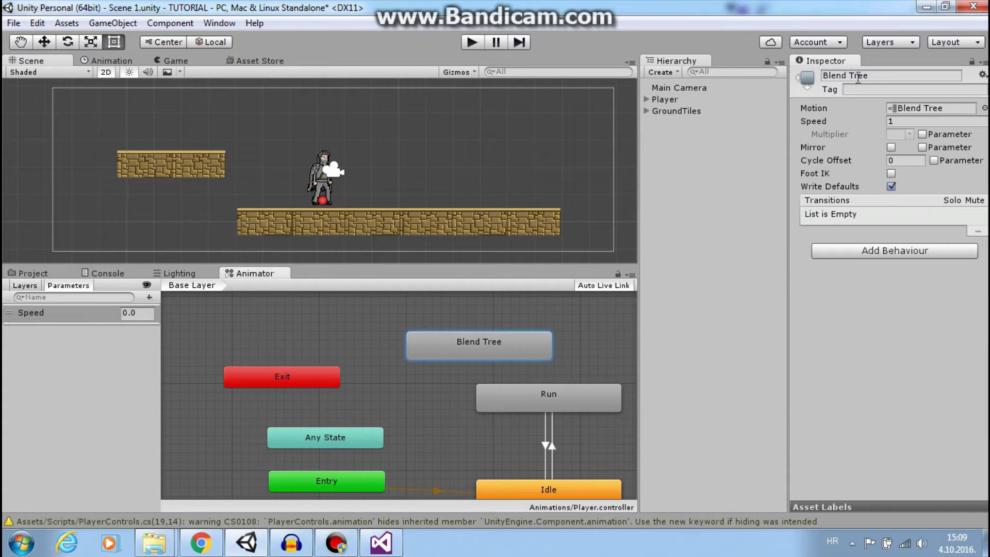
- Rename the new state to Jump and move it up in the graph
click(858, 77)
text(Jump)
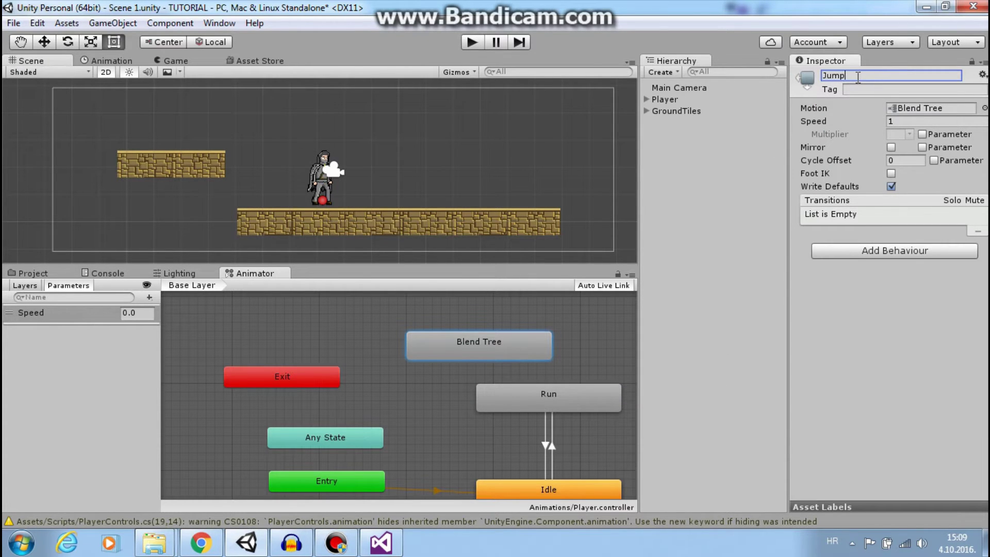
key(Return)
drag(507, 351, 455, 338)
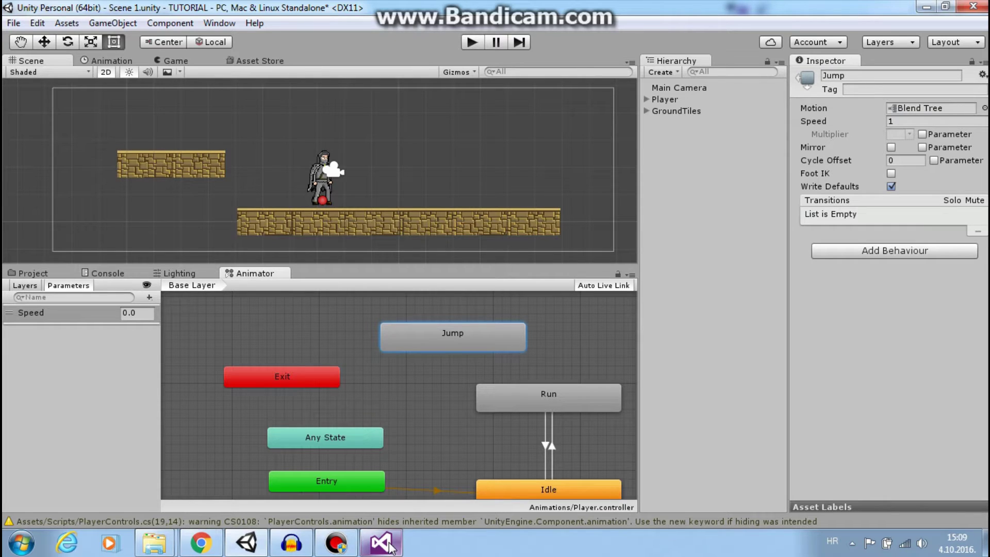
mouse_move(381, 542)
click(401, 519)
scroll(248, 214, up, 6)
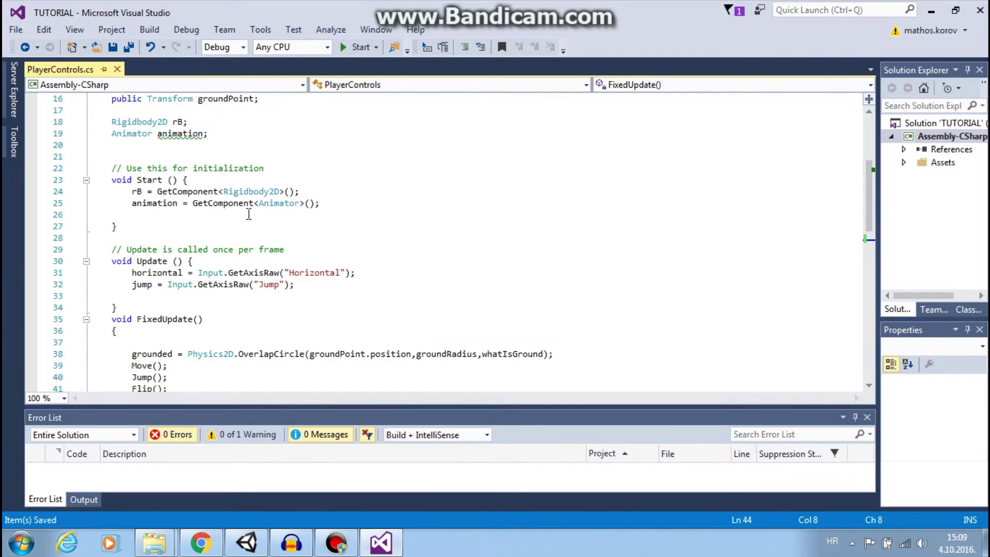
scroll(248, 215, down, 6)
scroll(248, 215, up, 2)
scroll(238, 244, down, 1)
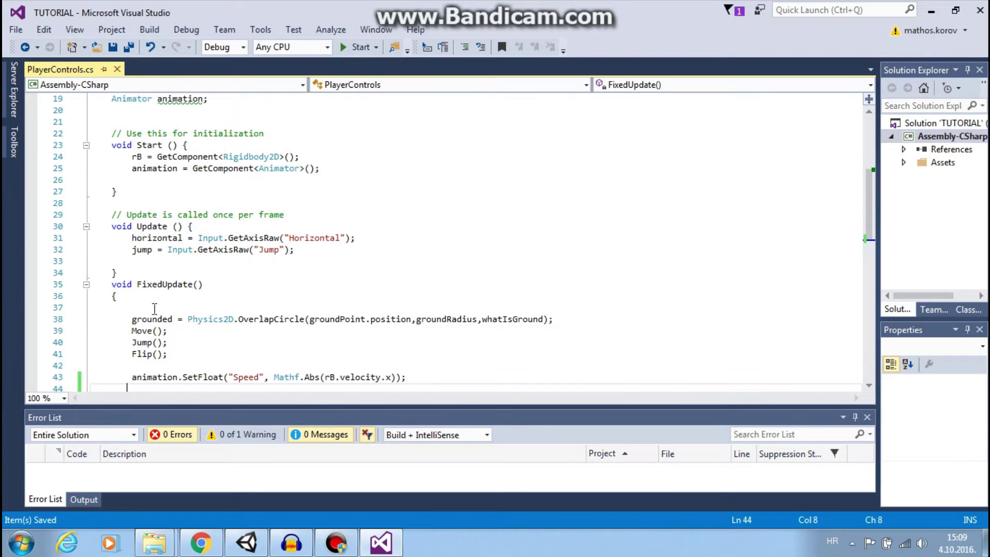
drag(132, 320, 586, 319)
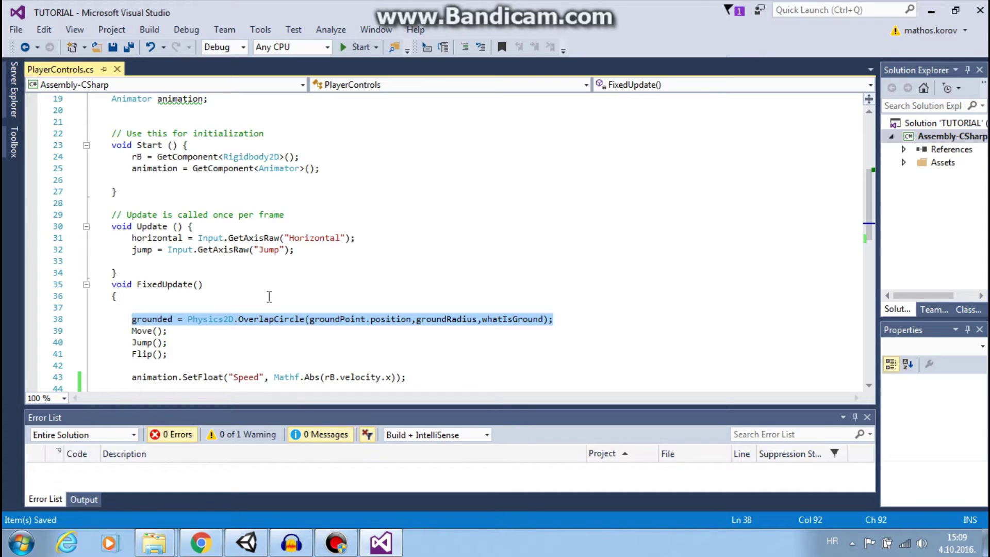
click(134, 319)
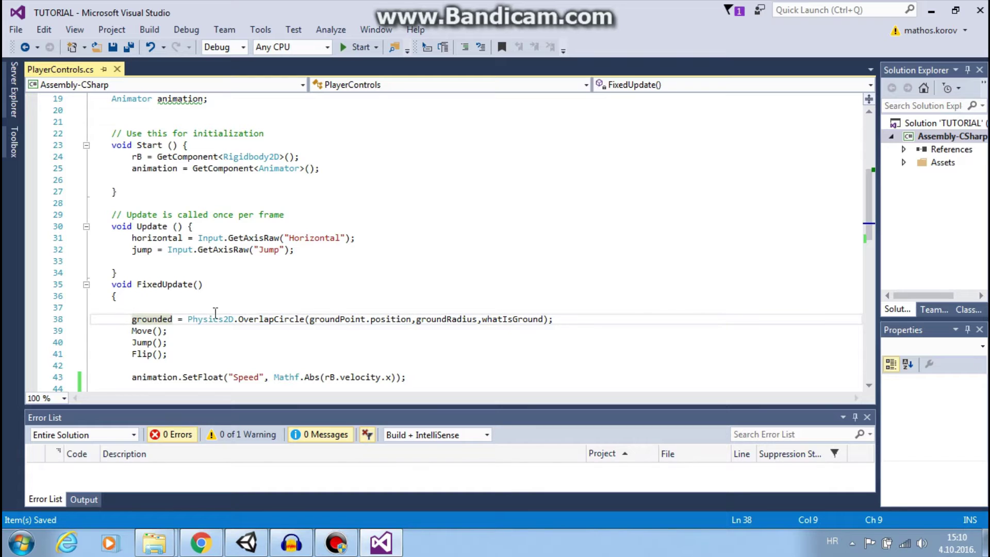
click(254, 544)
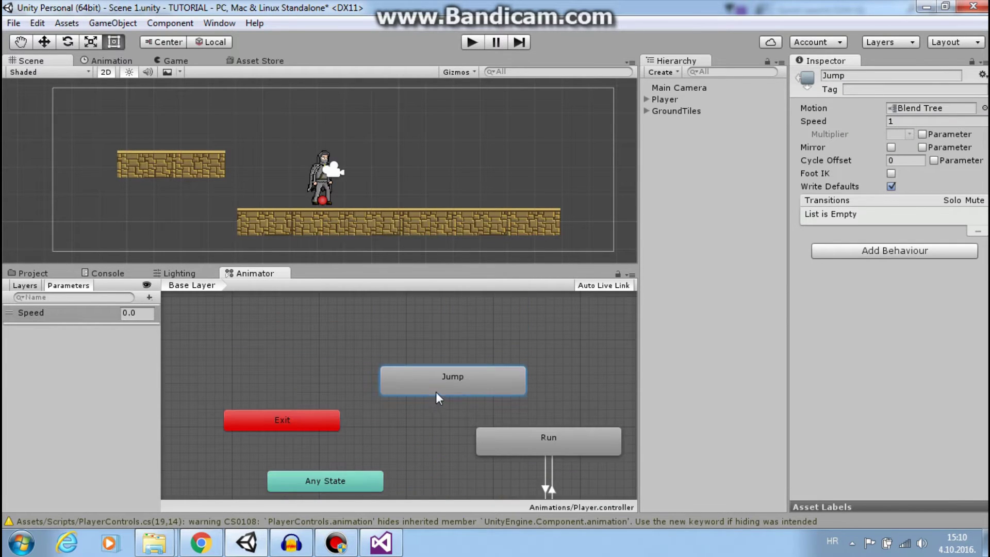
- Make transitions into Jump from the Run, Idle and Any State nodes
right_click(527, 395)
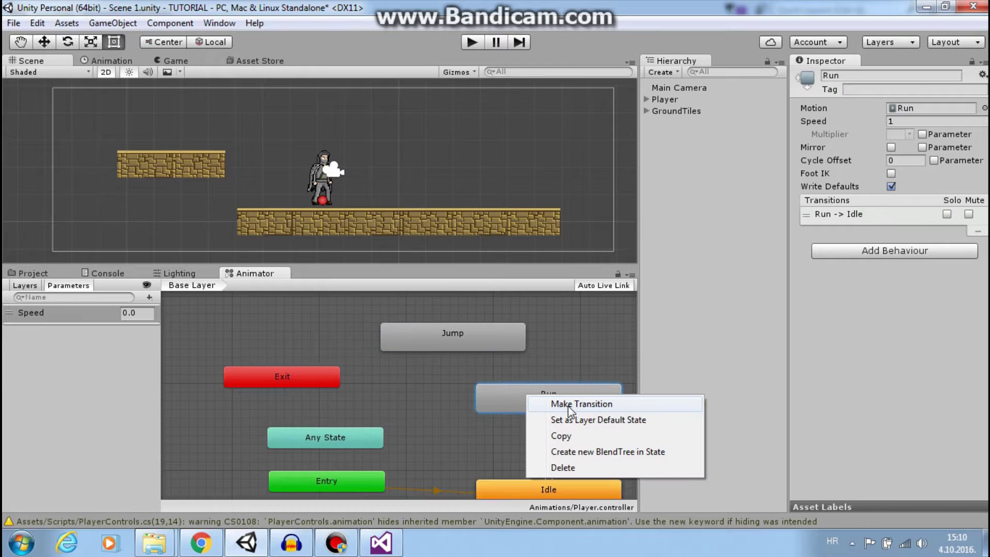
click(570, 406)
click(474, 343)
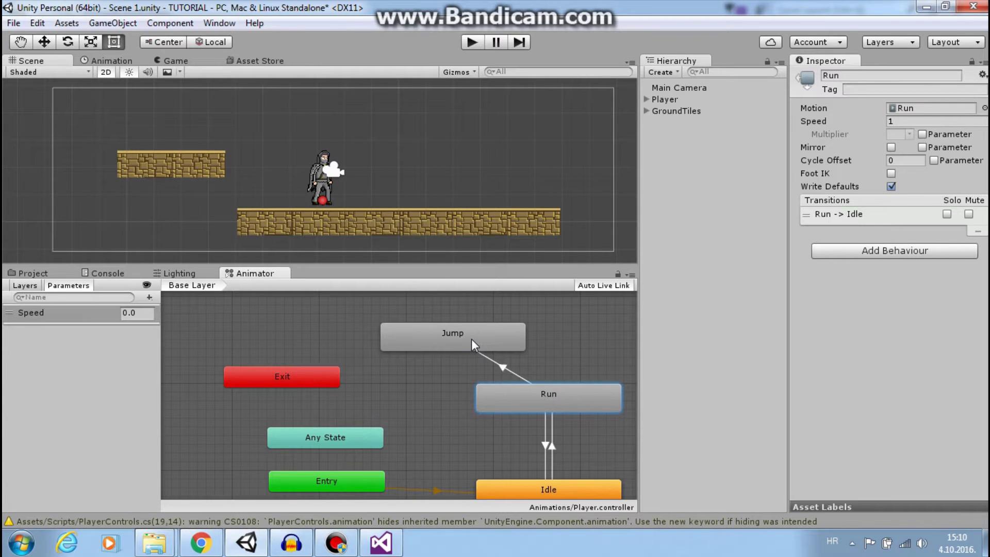
right_click(510, 482)
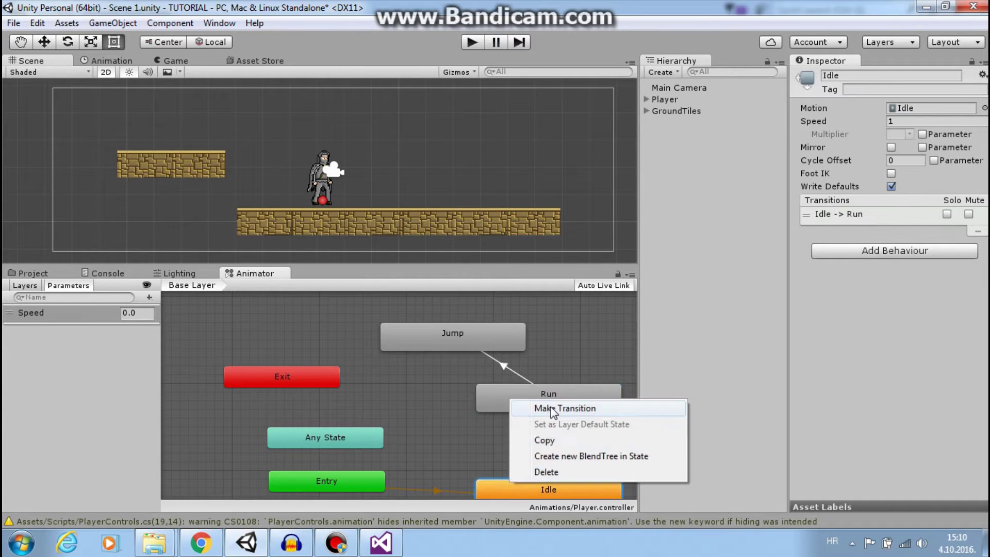
click(552, 408)
click(454, 335)
drag(463, 334, 410, 343)
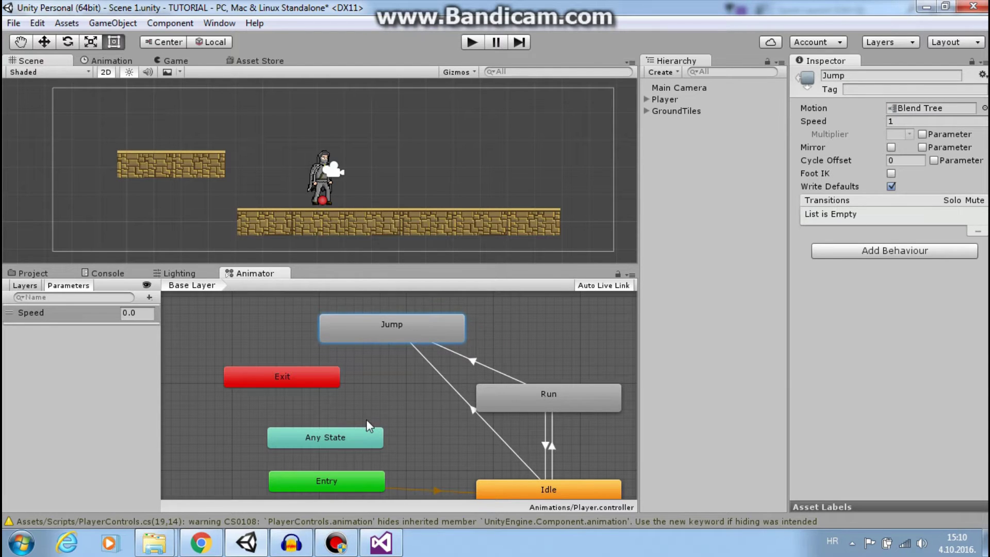
right_click(340, 441)
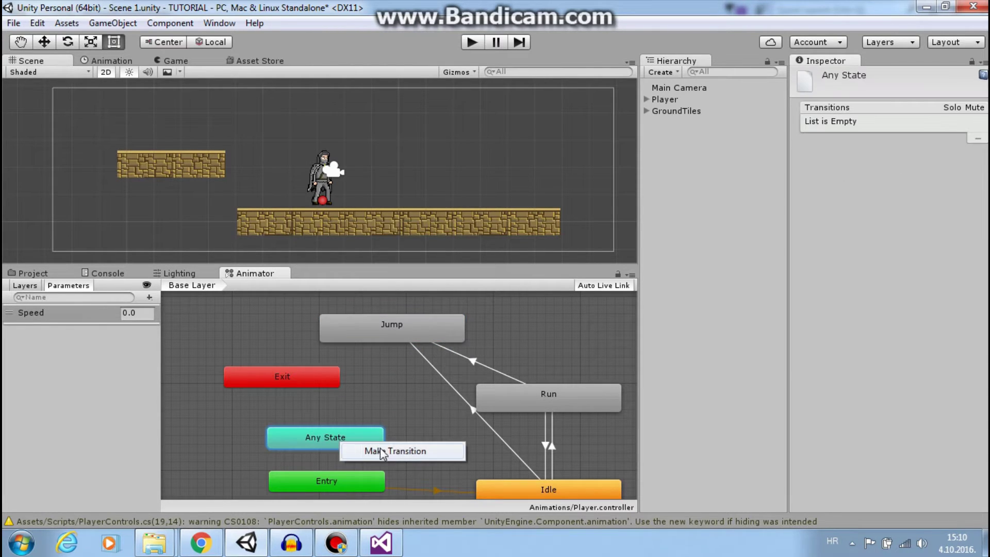
click(387, 453)
click(389, 334)
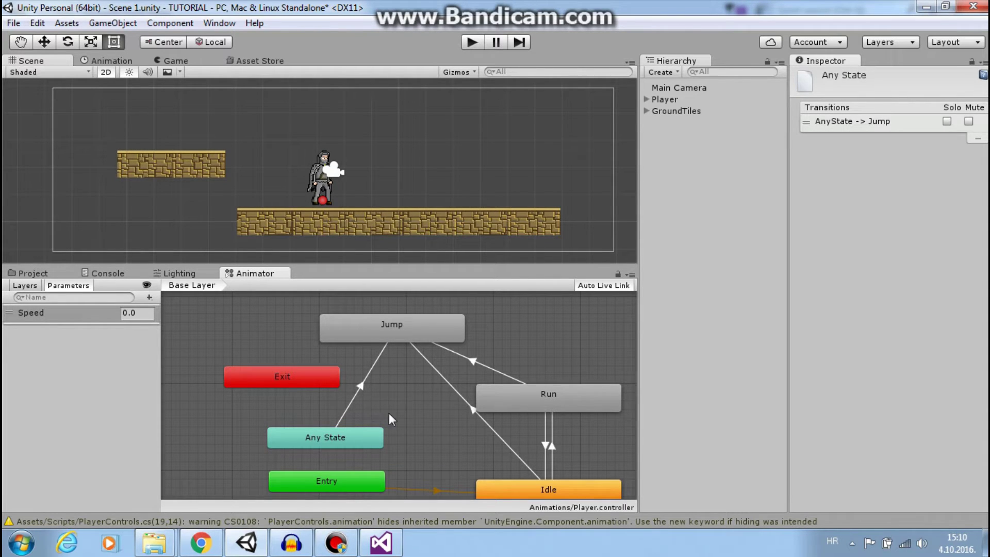
- Delete the Run→Jump and Idle→Jump transitions, leaving only Any State→Jump
click(469, 403)
click(479, 362)
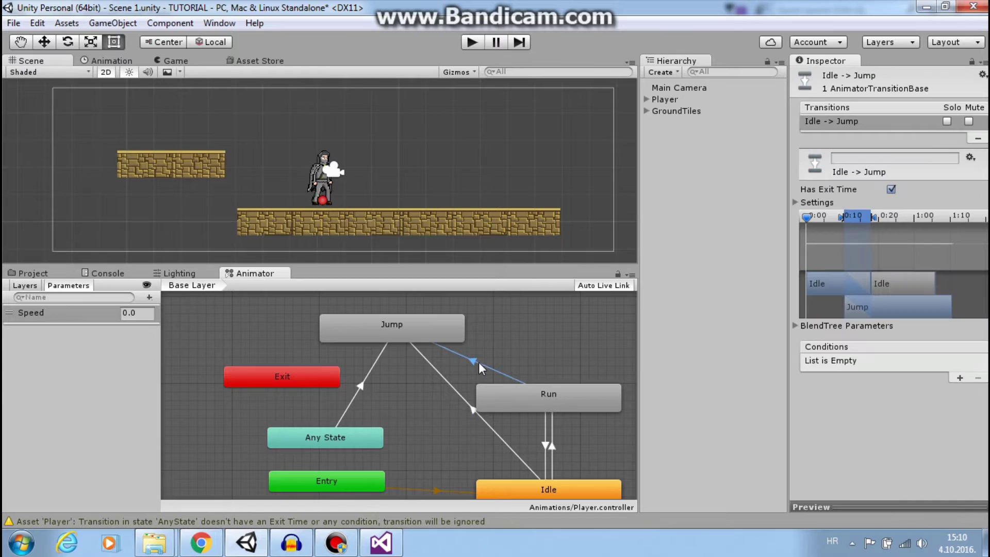
click(473, 409)
click(470, 362)
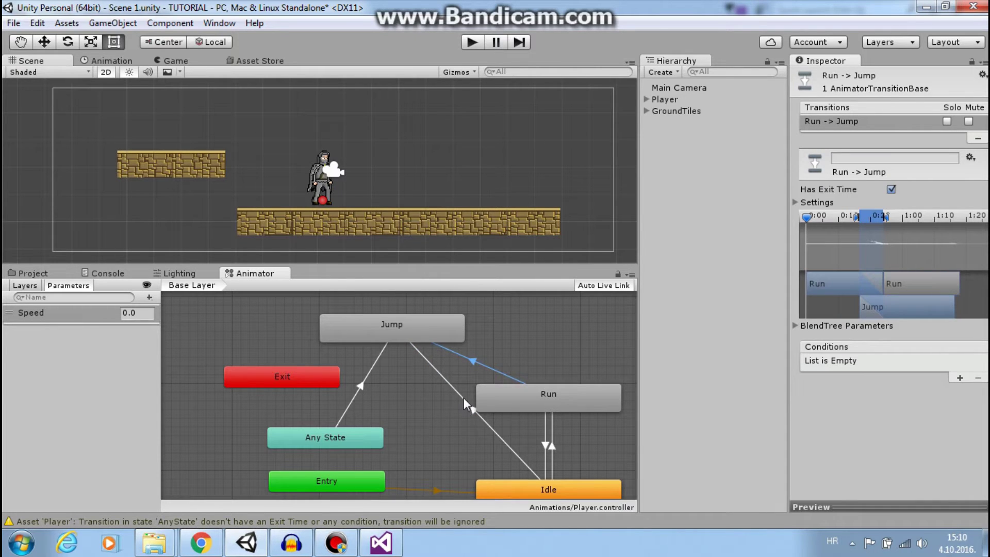
key(Delete)
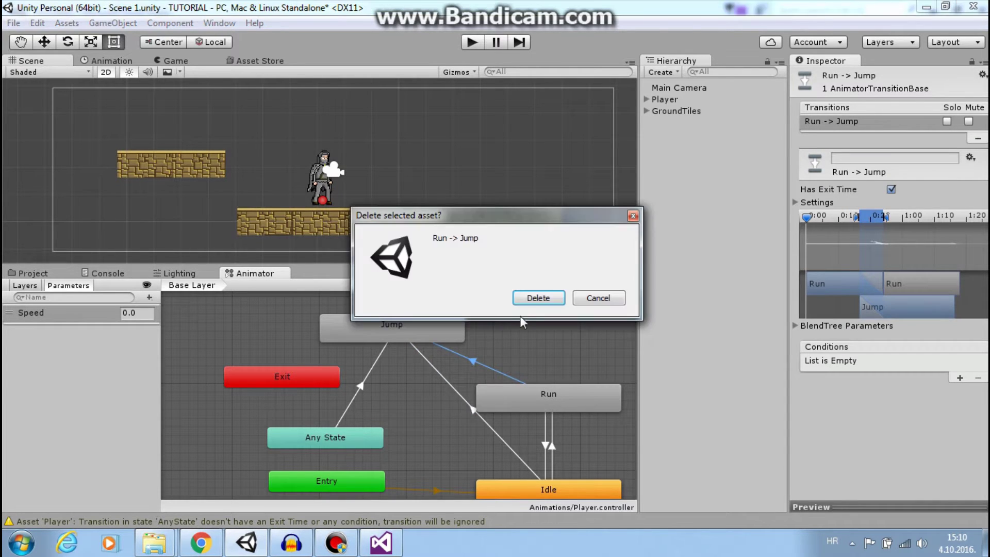
click(547, 294)
click(474, 409)
key(Delete)
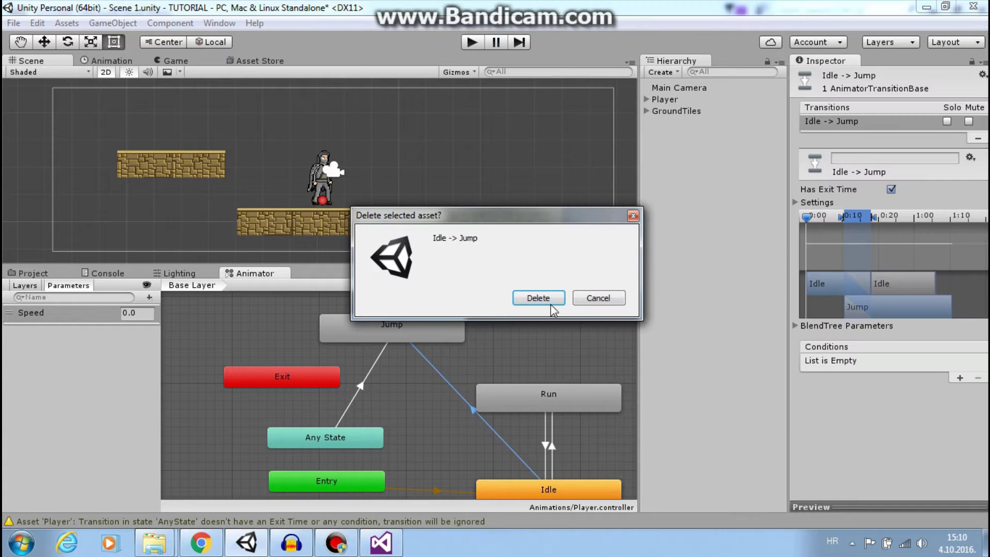
click(545, 298)
drag(416, 331, 511, 324)
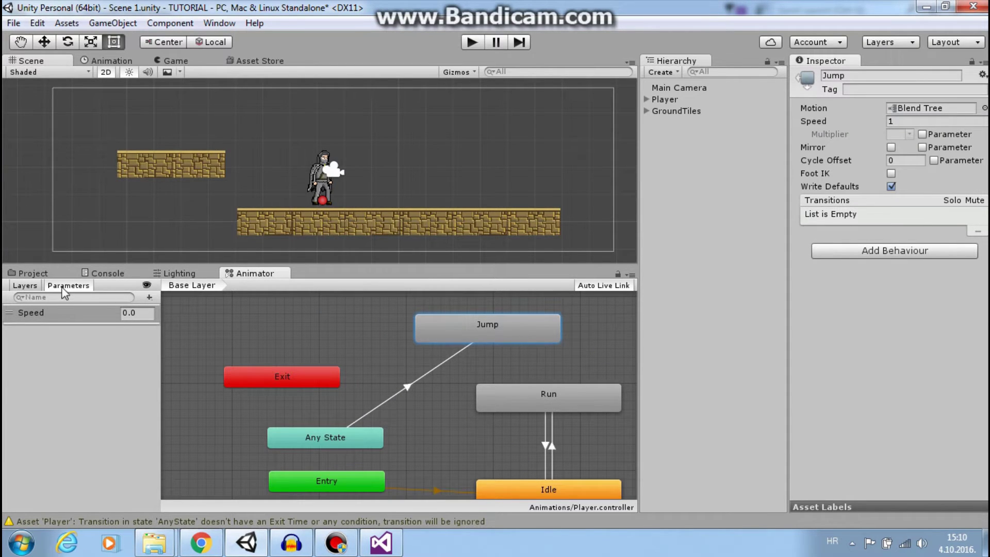
- Add a Bool parameter named Grounded to the Animator's Parameters list
click(149, 298)
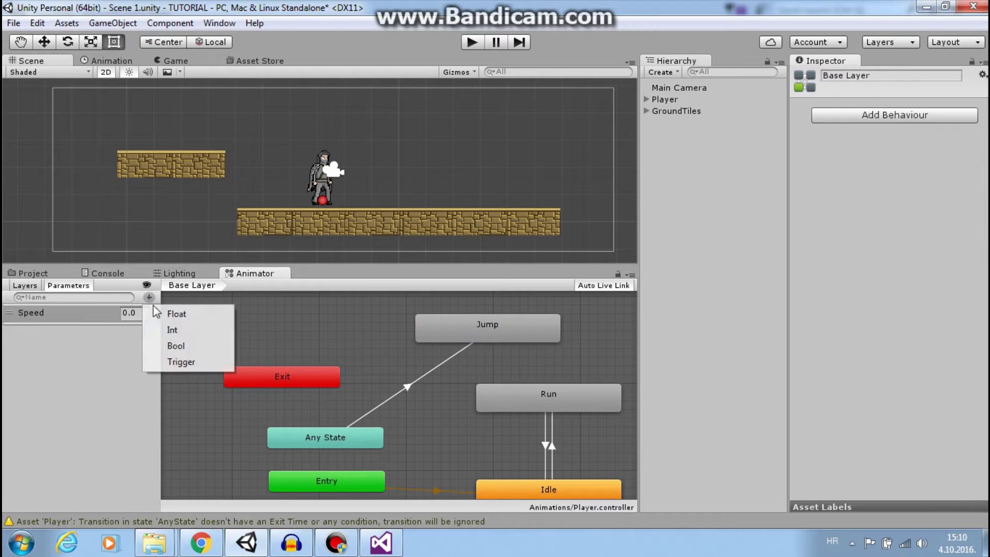
click(193, 347)
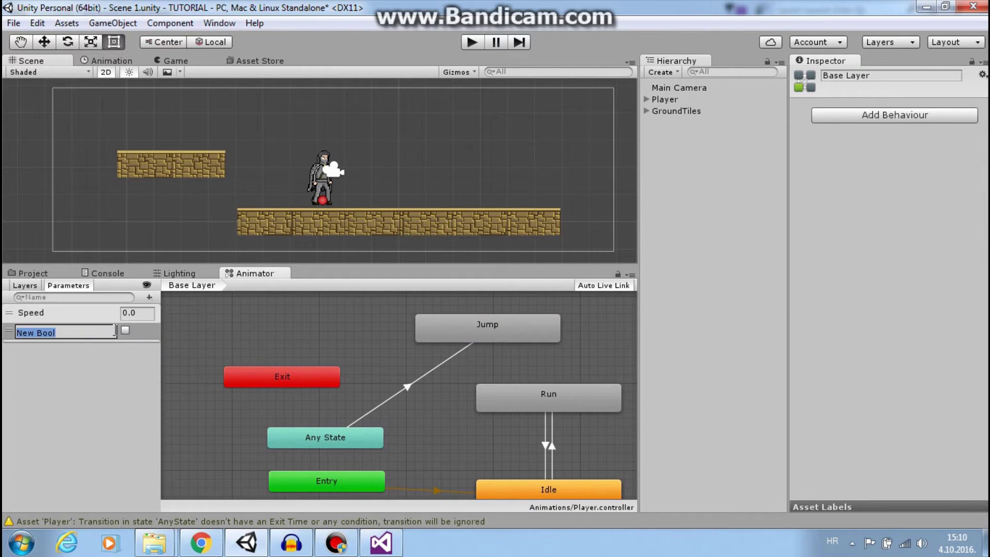
text(Grounded)
key(Return)
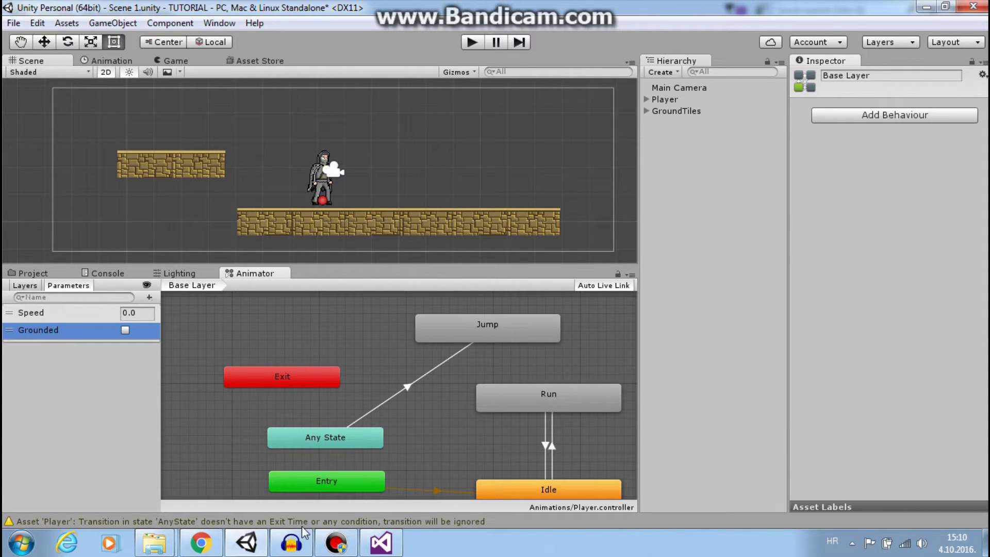
- Add animation.SetBool("Grounded", grounded); below the SetFloat line in FixedUpdate and save PlayerControls.cs
click(381, 543)
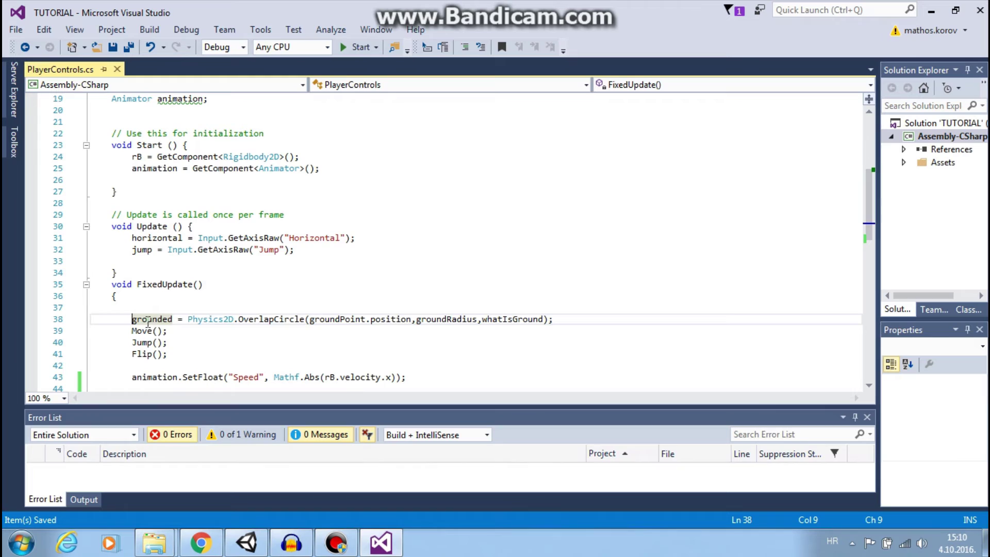
scroll(149, 323, down, 3)
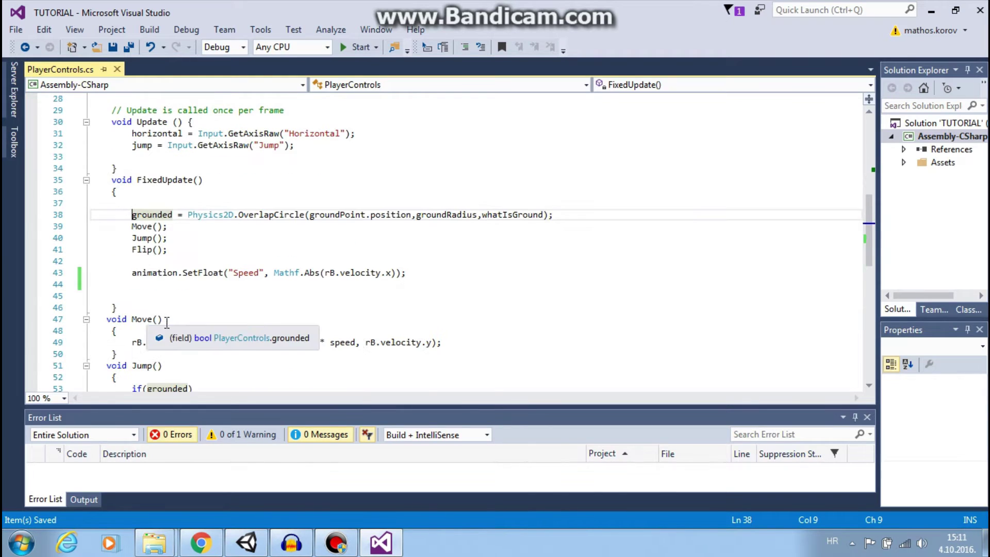
click(411, 281)
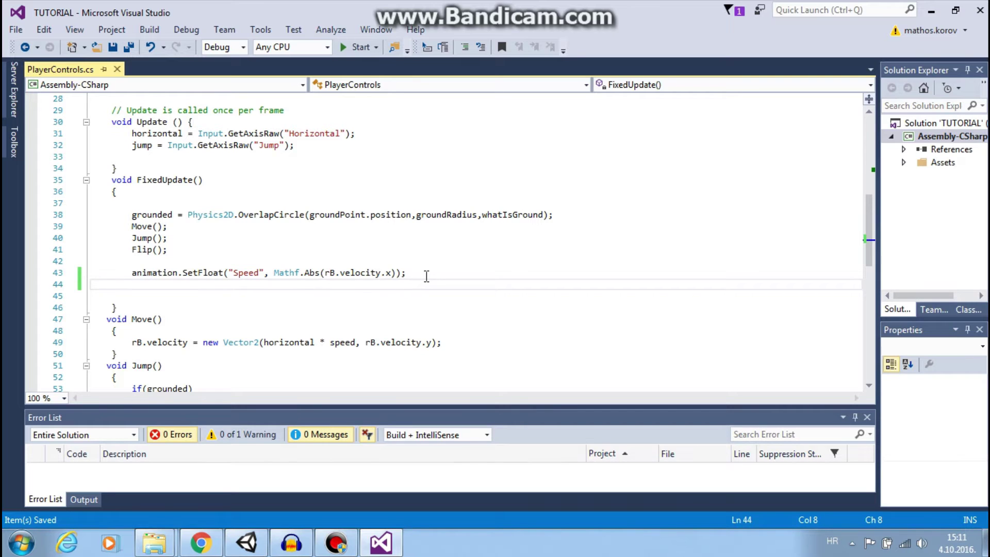
double_click(234, 274)
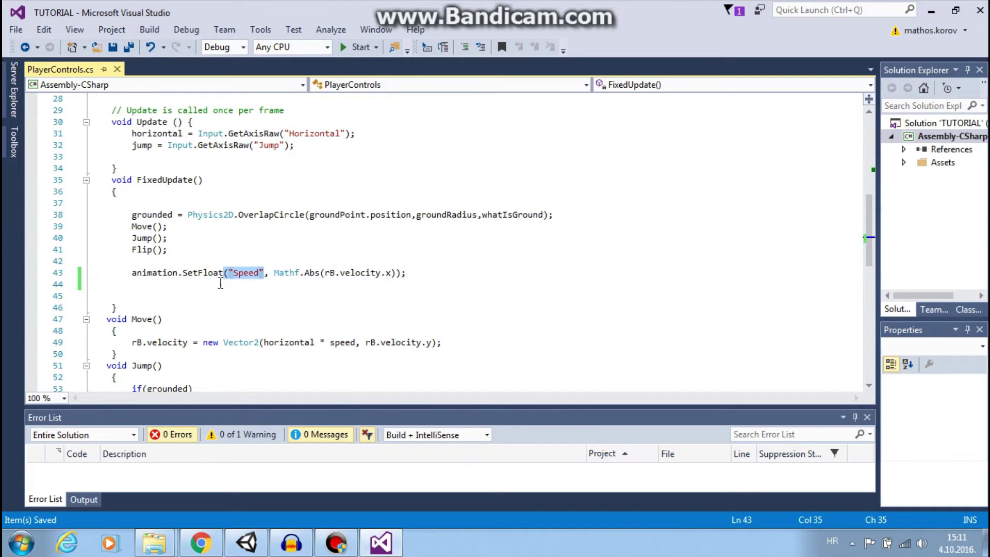
click(185, 285)
text(aima)
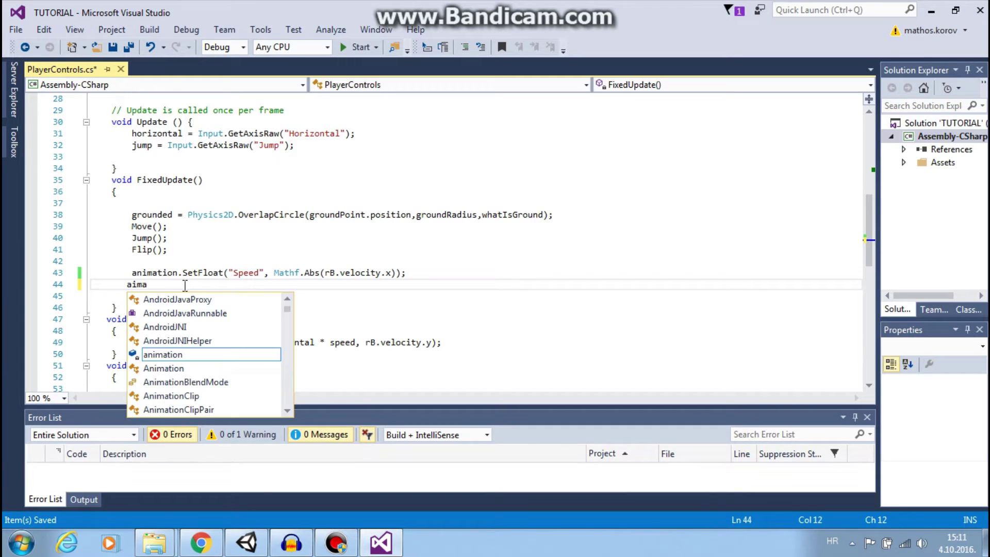
text(tion.)
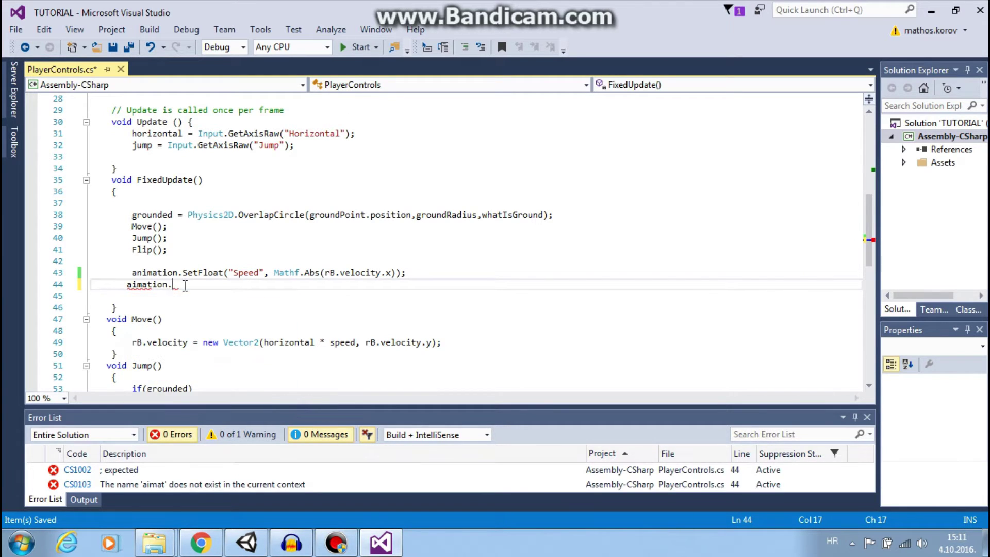
key(BackSpace)
key(BackSpace)
key(BackSpace)
key(BackSpace)
key(BackSpace)
key(BackSpace)
key(BackSpace)
key(BackSpace)
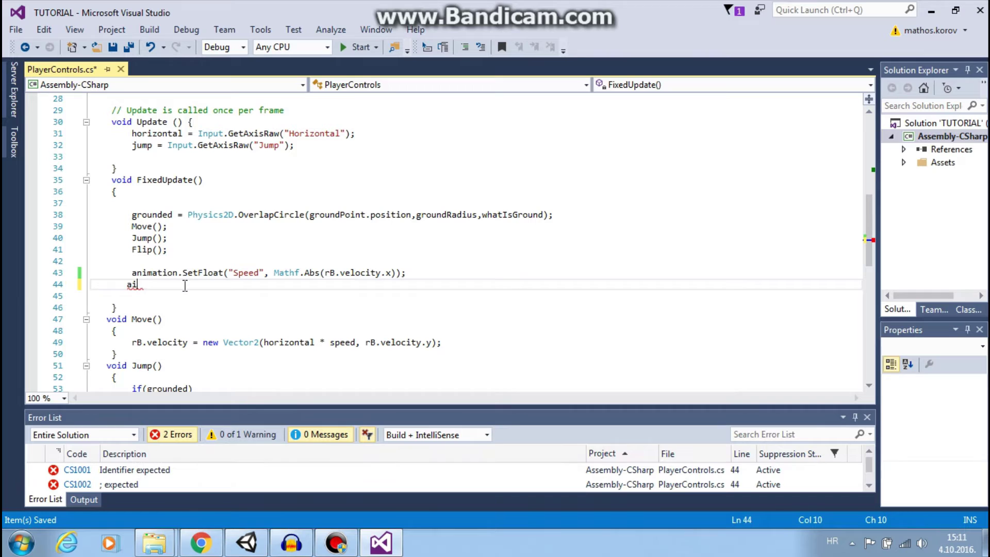
text(nimation.set)
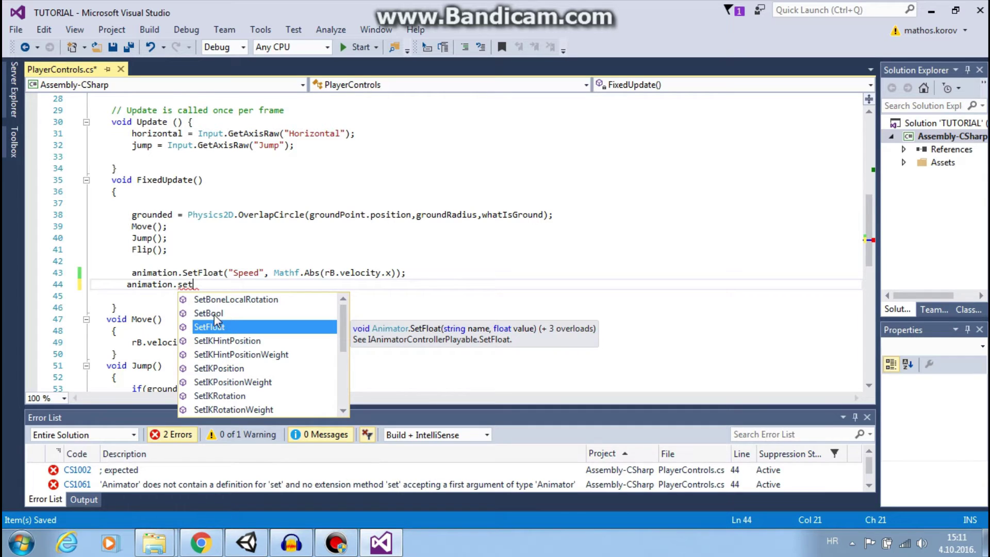
double_click(209, 314)
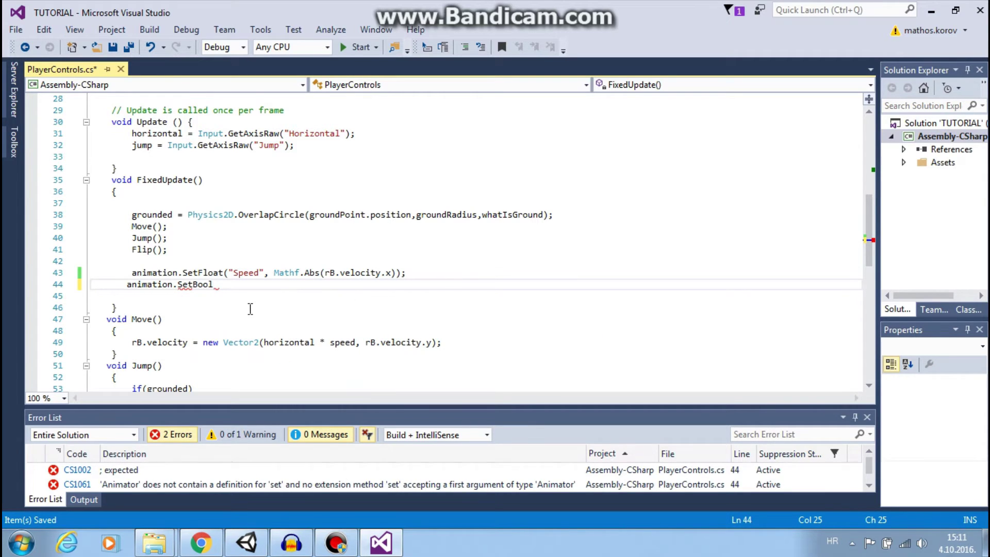
text((")
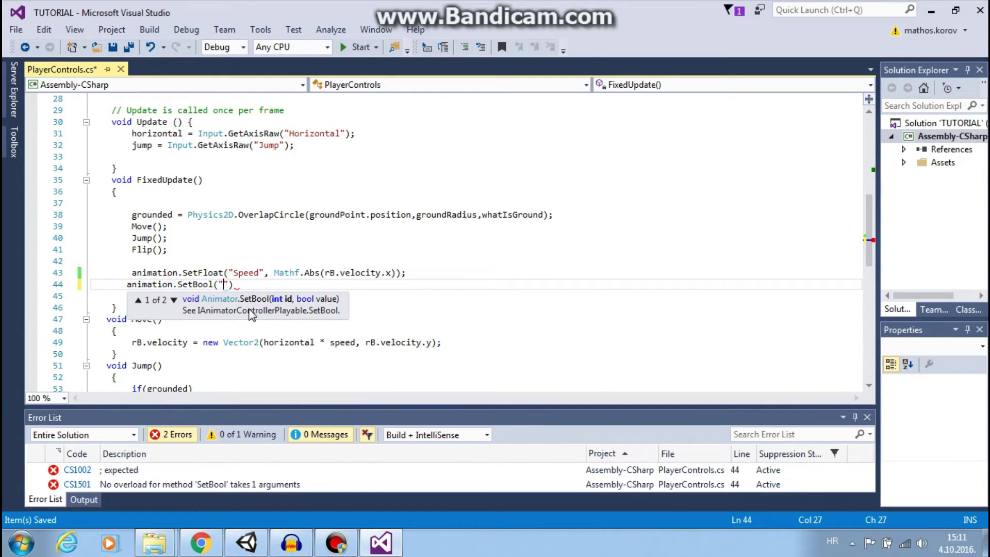
text(Grounded)
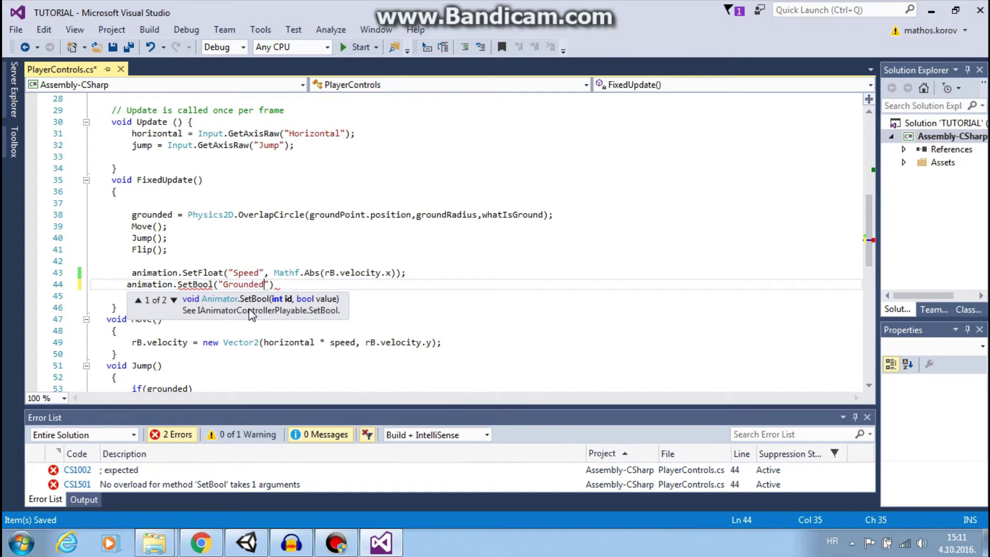
text(", gr)
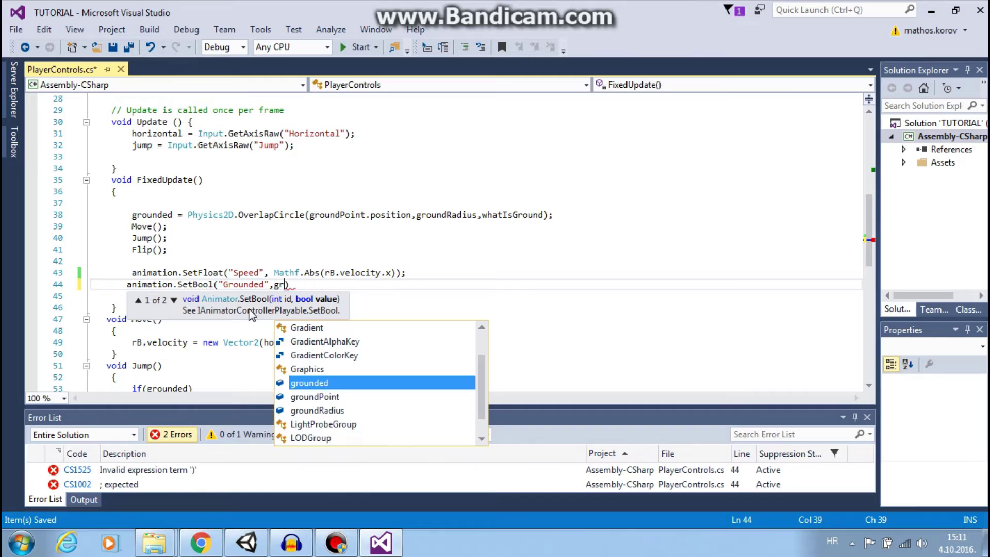
text(ounded)
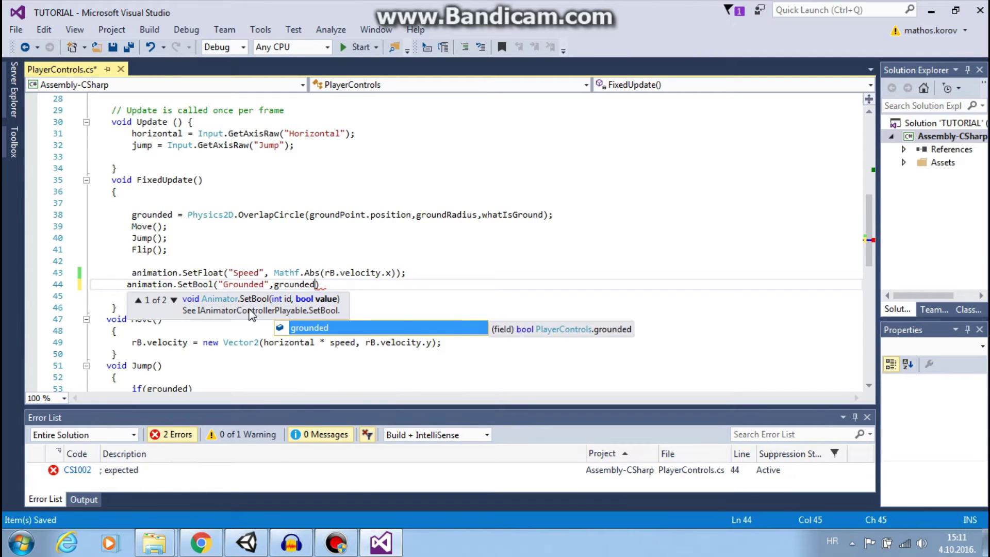
text();)
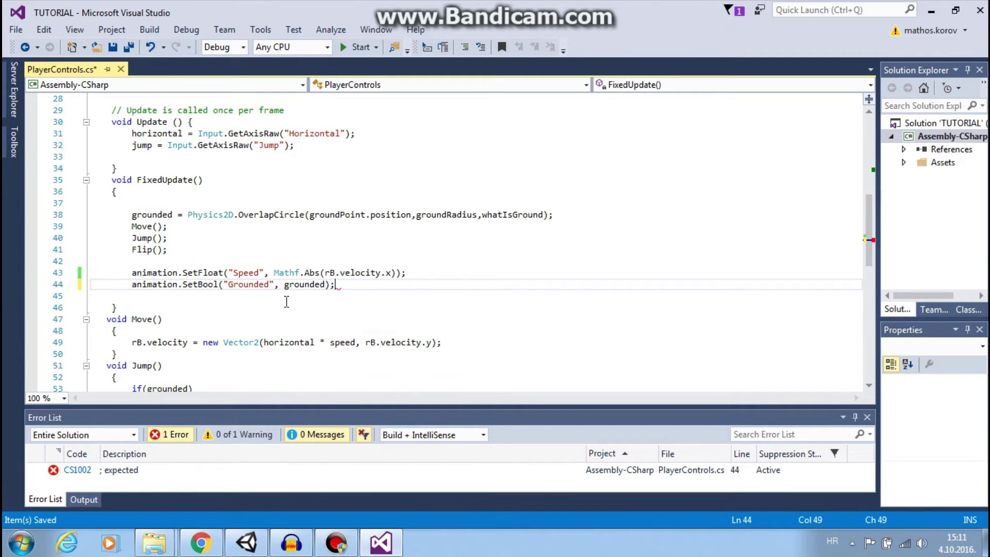
key(ctrl+s)
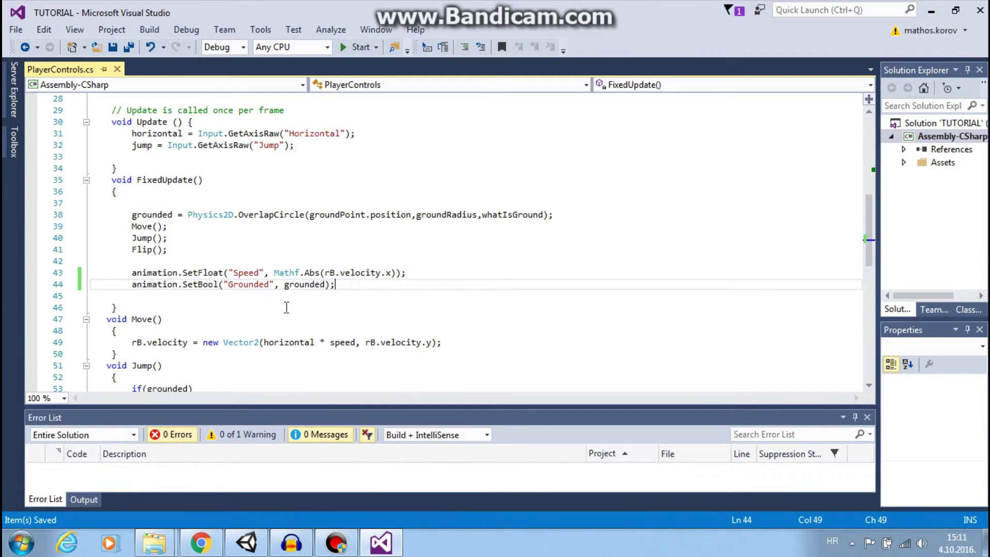
- Add a condition requiring Grounded to be false on the Any State→Jump transition
click(258, 545)
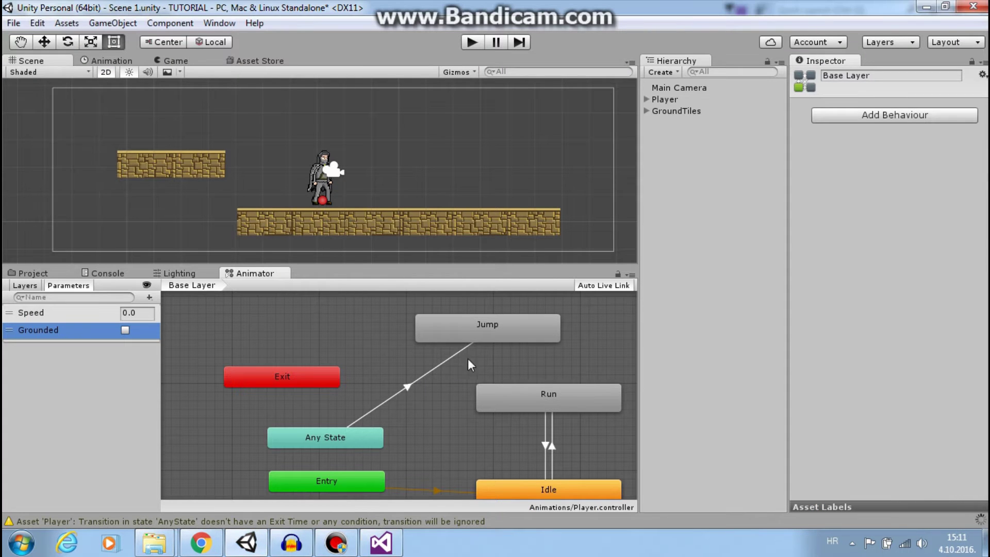
click(407, 387)
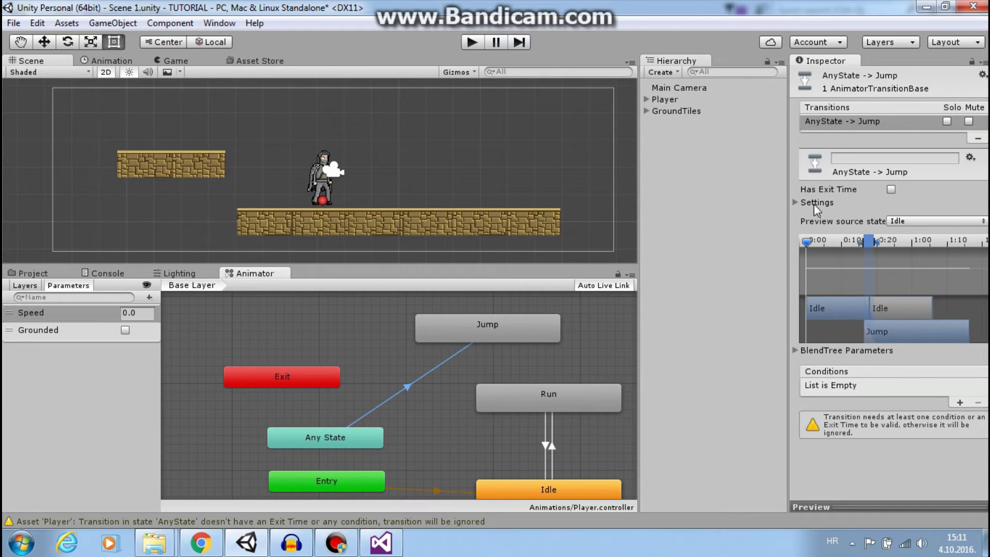
click(960, 403)
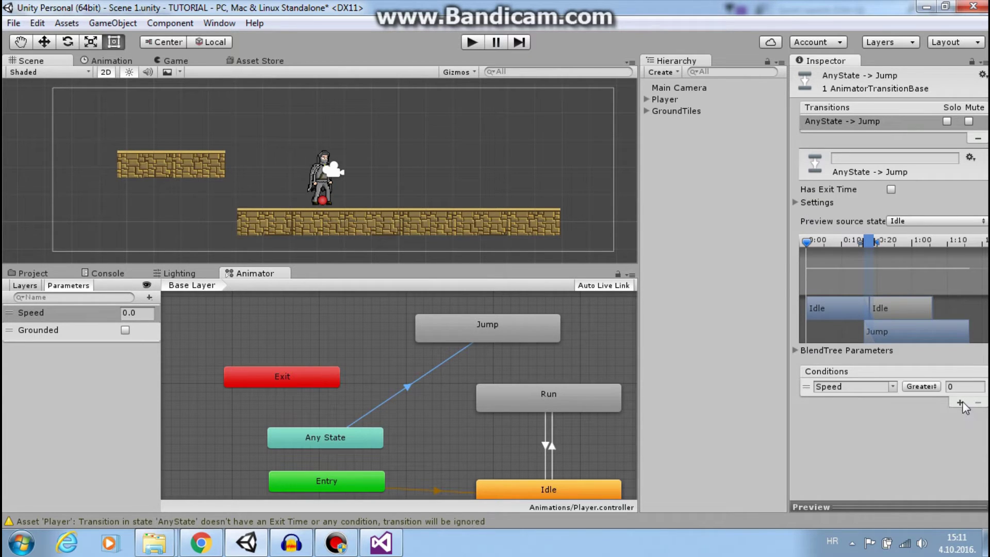
click(893, 387)
click(929, 416)
click(926, 388)
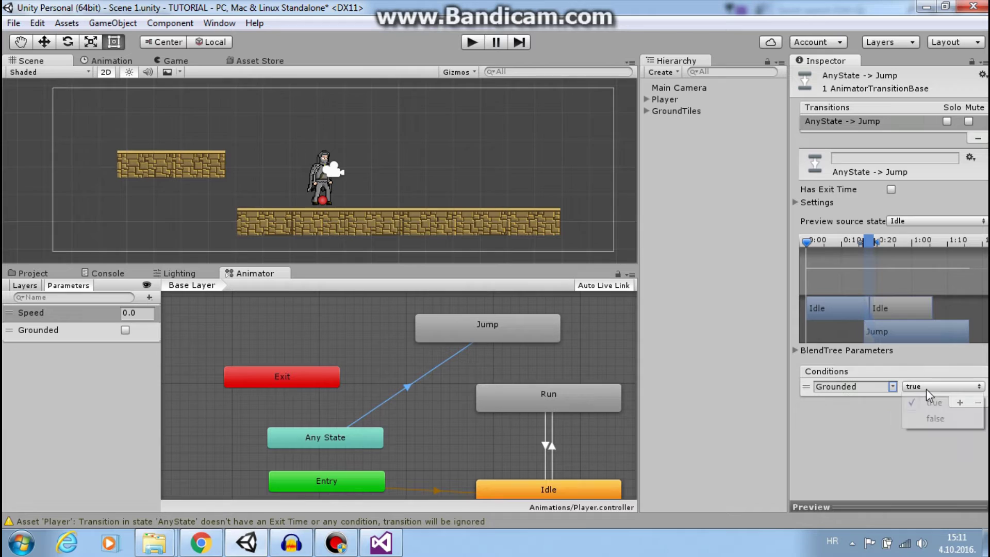
click(936, 419)
drag(529, 331, 531, 338)
- Turn off Fixed Duration and set the transition duration to 0
click(433, 375)
click(795, 202)
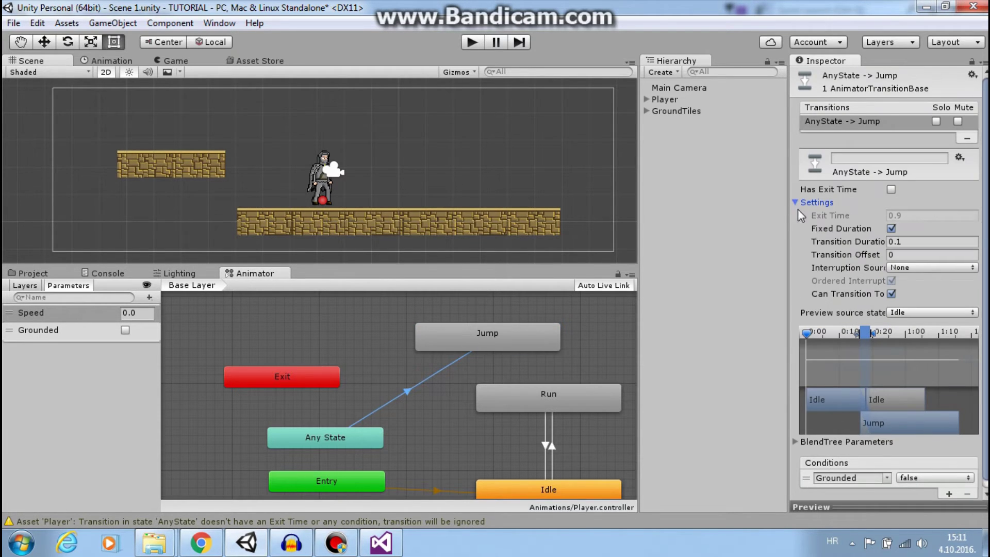
click(891, 229)
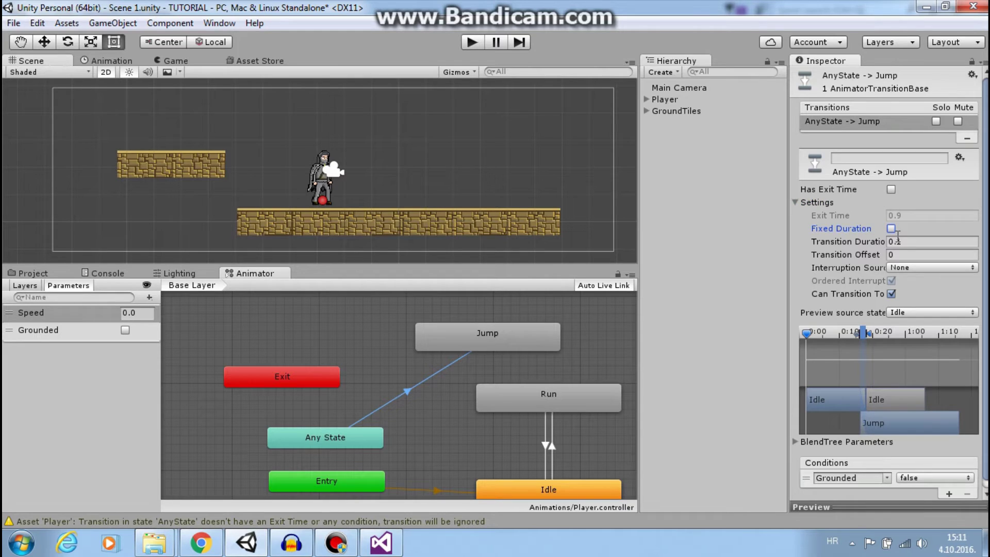
click(903, 241)
text(0)
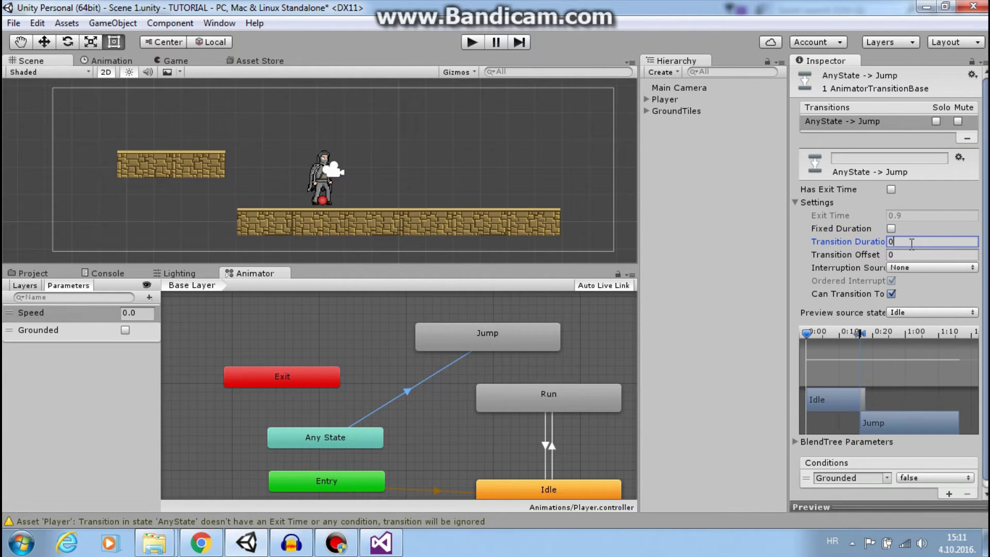
click(518, 335)
mouse_move(505, 336)
mouse_down()
mouse_move(496, 336)
mouse_move(504, 340)
mouse_up()
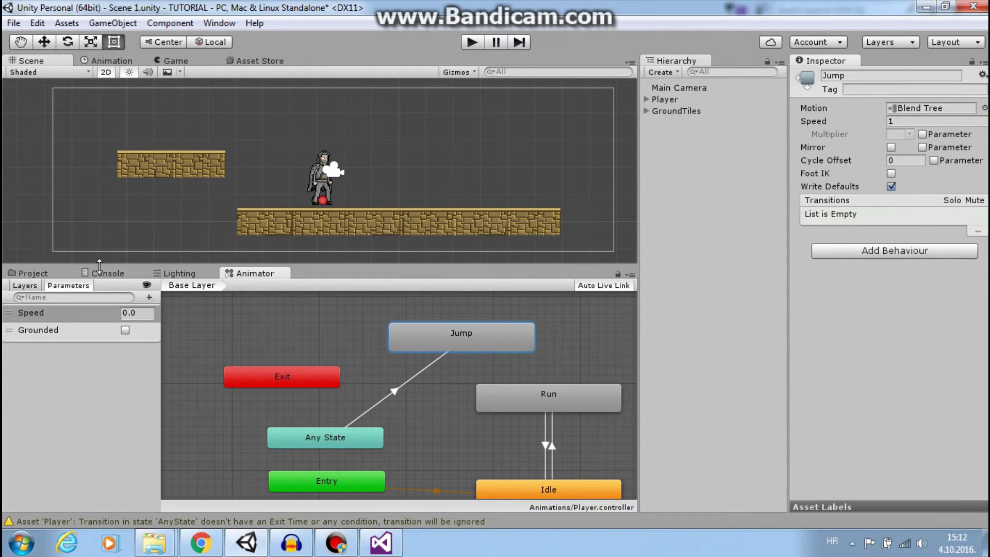
click(43, 275)
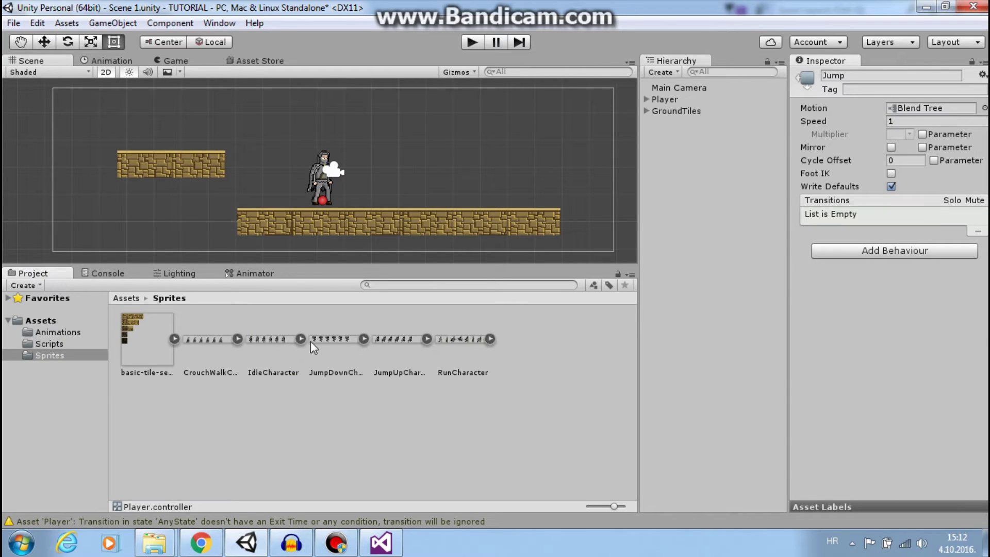
click(363, 339)
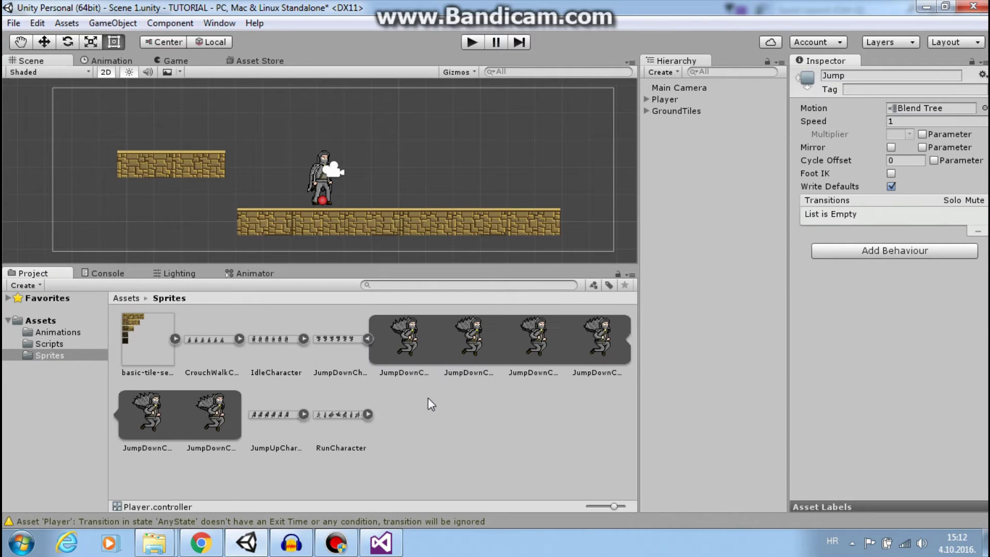
click(412, 343)
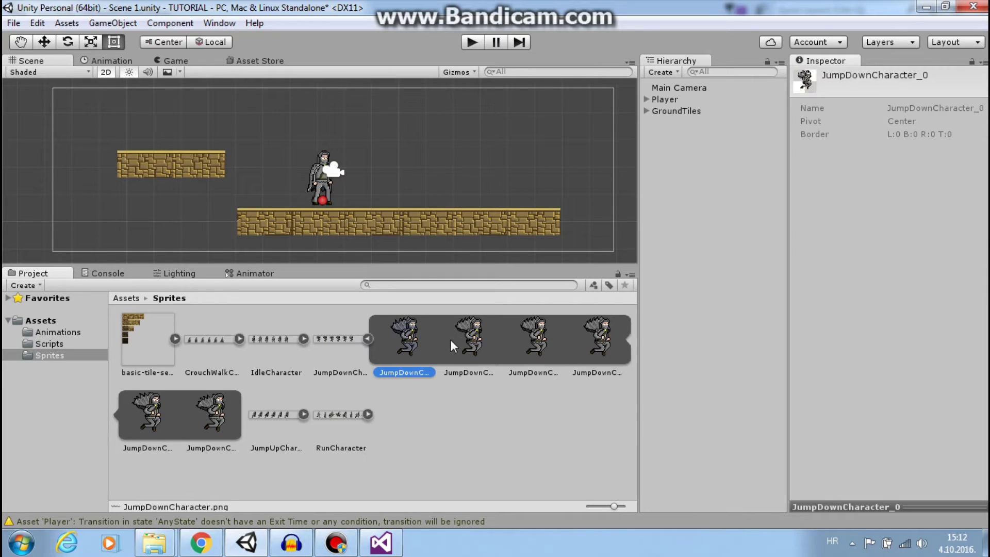
click(469, 341)
click(540, 344)
click(568, 342)
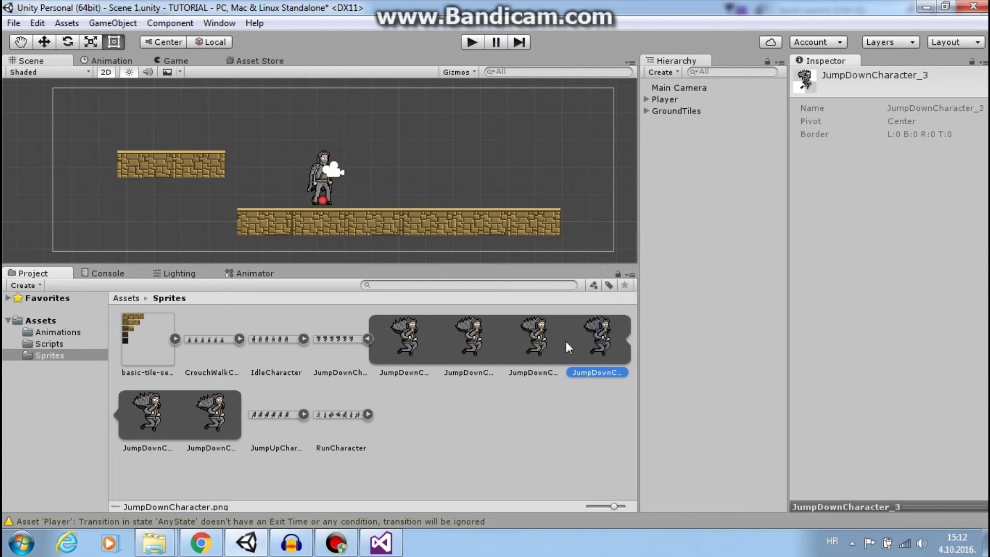
click(167, 412)
click(212, 413)
click(422, 340)
click(365, 339)
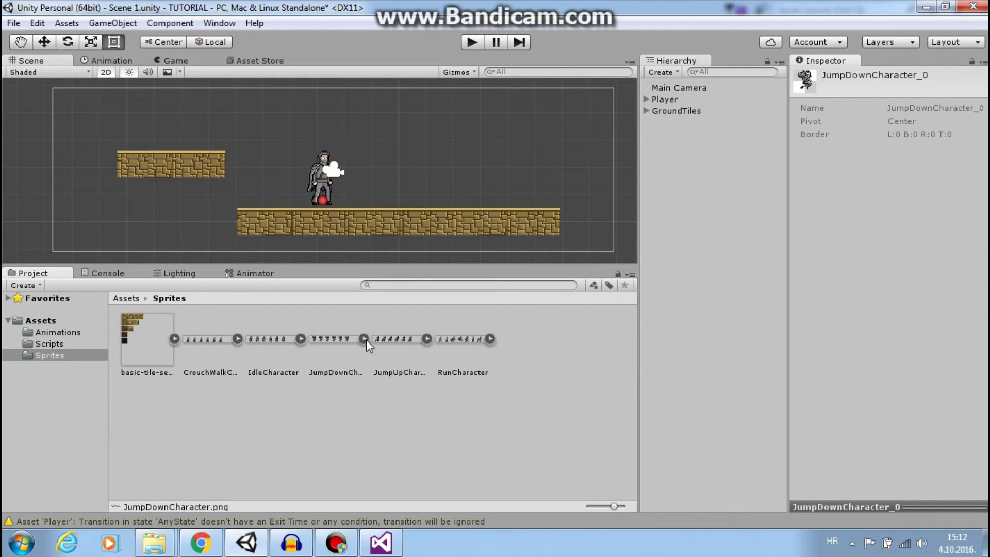
click(363, 341)
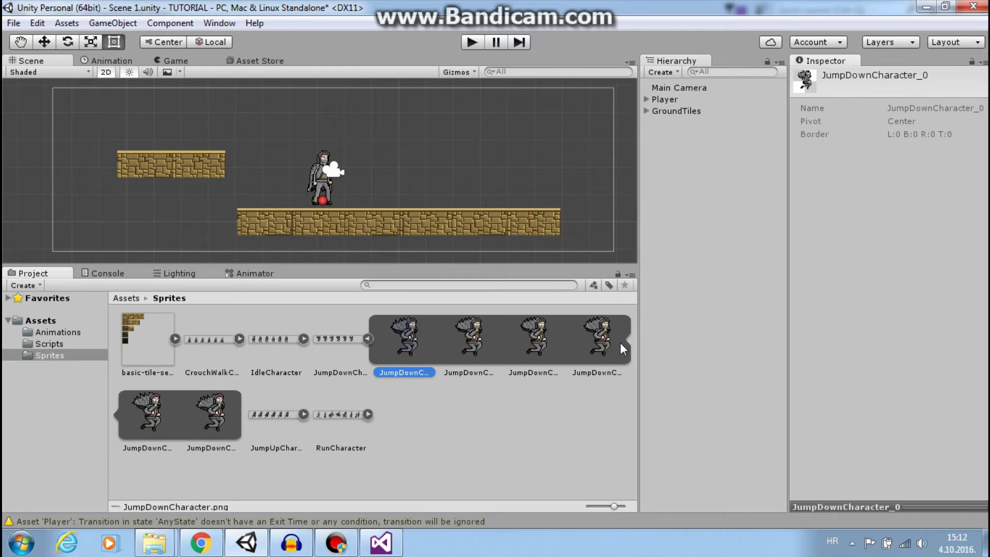
click(368, 339)
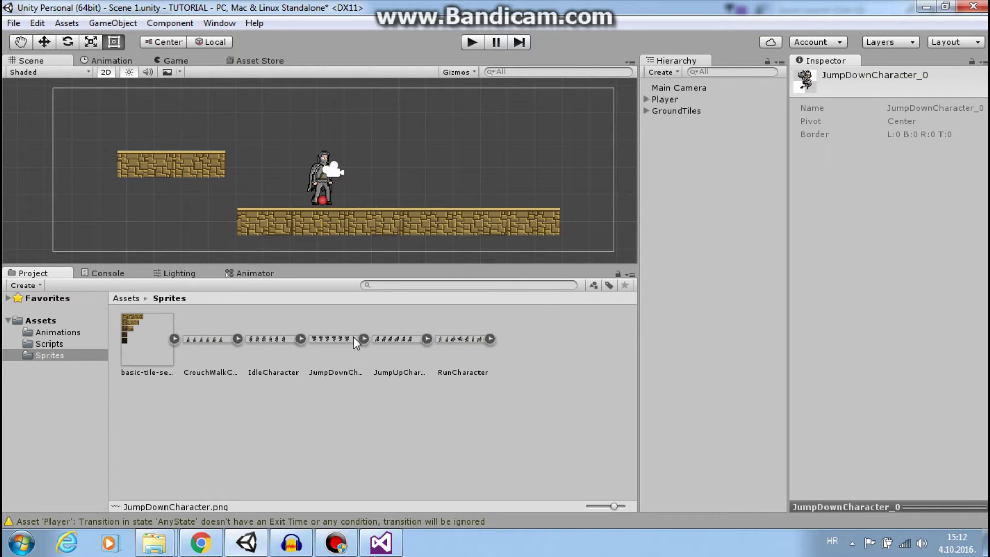
- Create the Jump1 animation clip for Player, keyed with one JumpUpCharacter frame
click(665, 100)
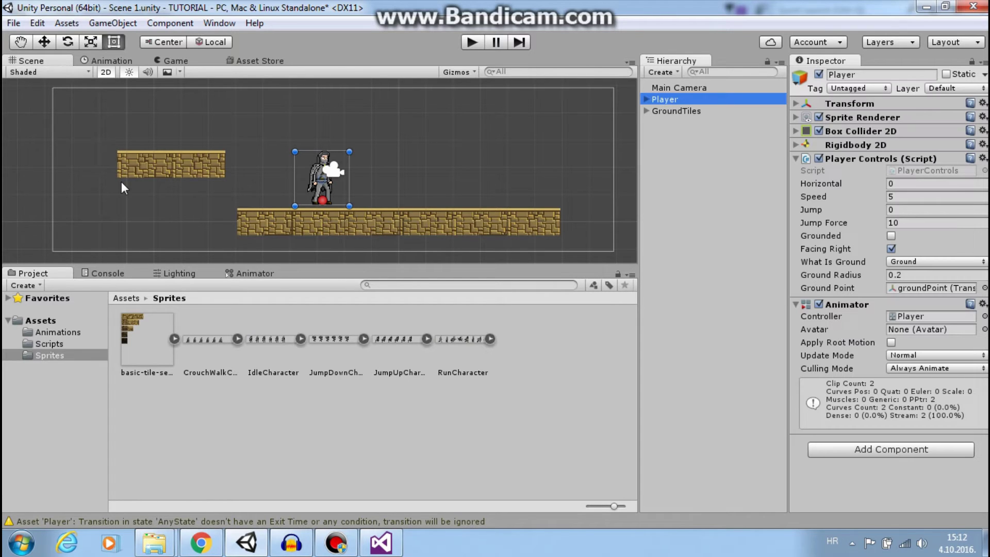
click(109, 62)
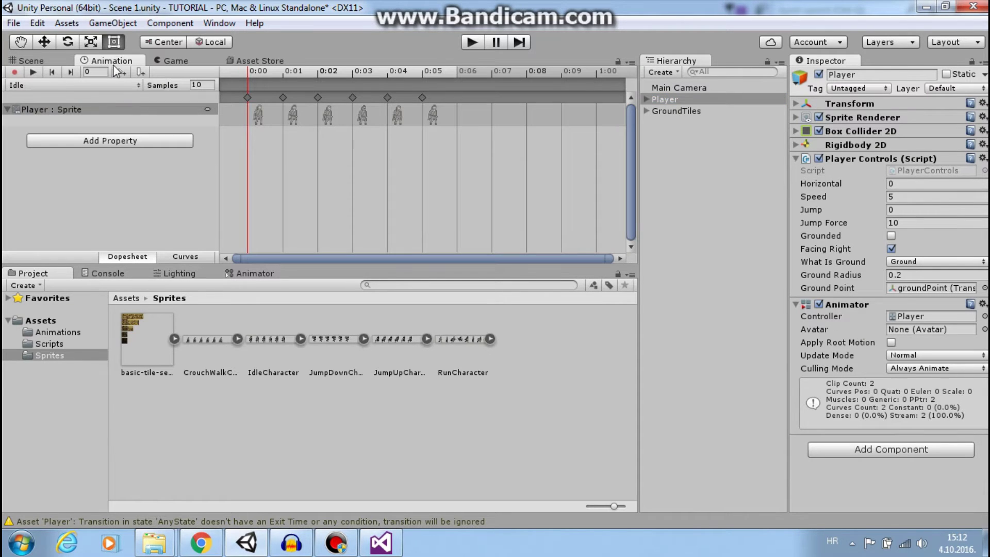
click(69, 84)
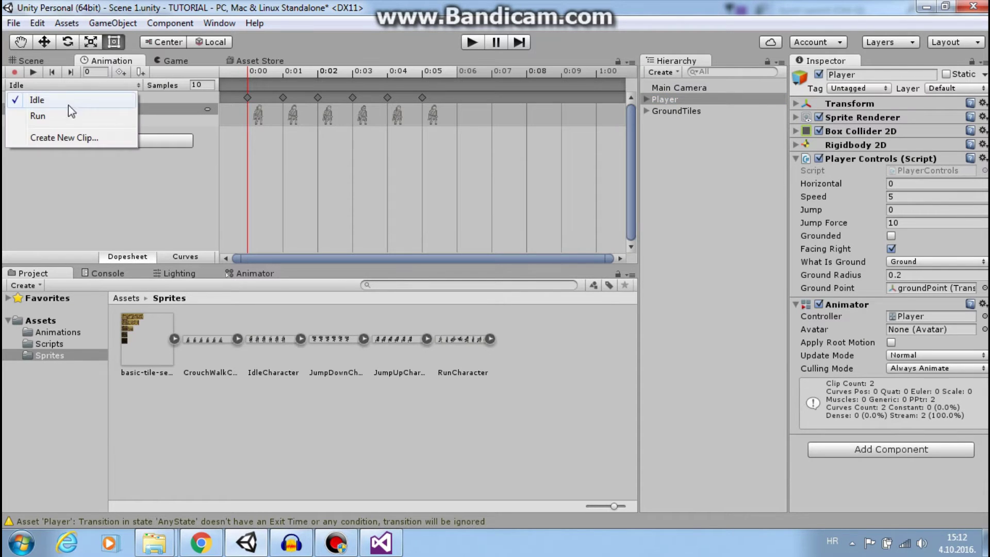
click(86, 137)
text(Jump1)
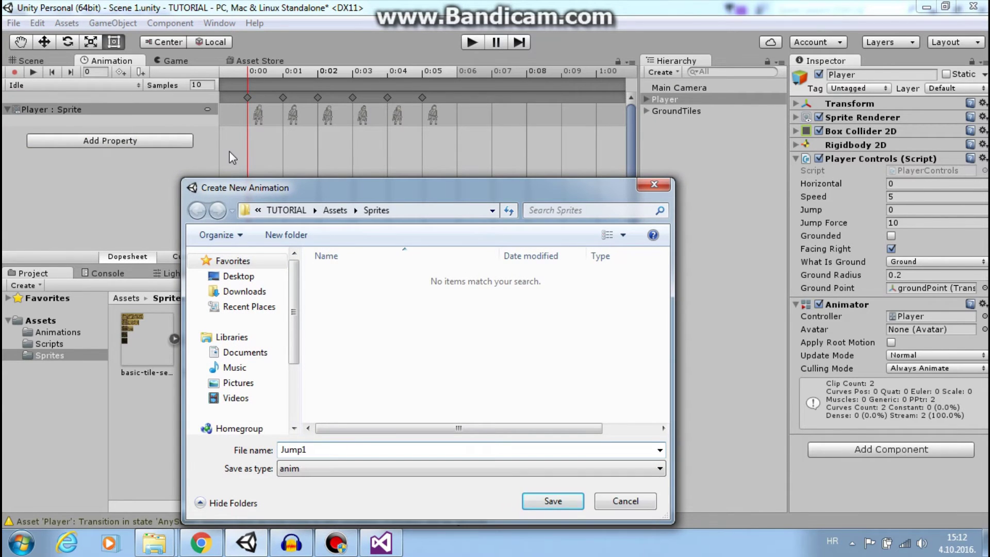
key(Return)
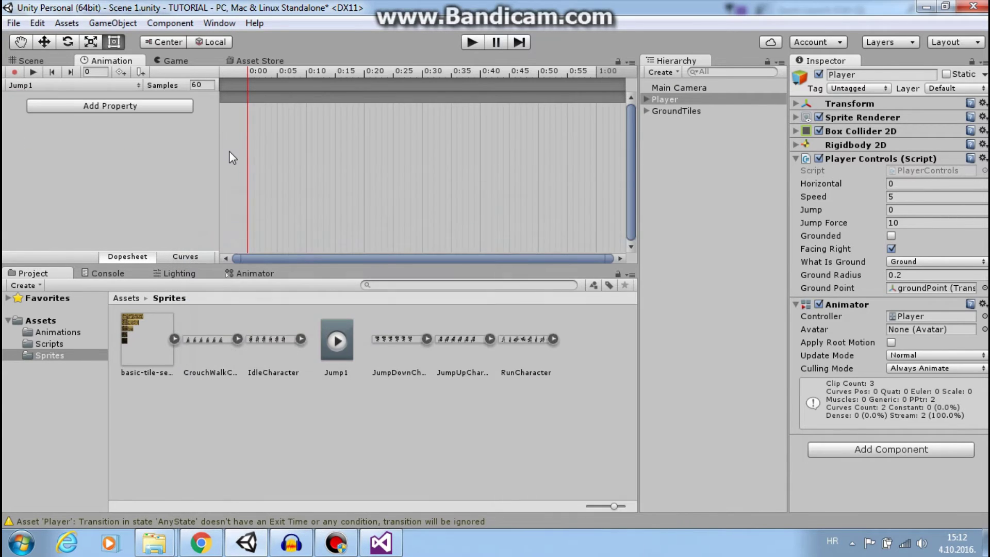
click(490, 338)
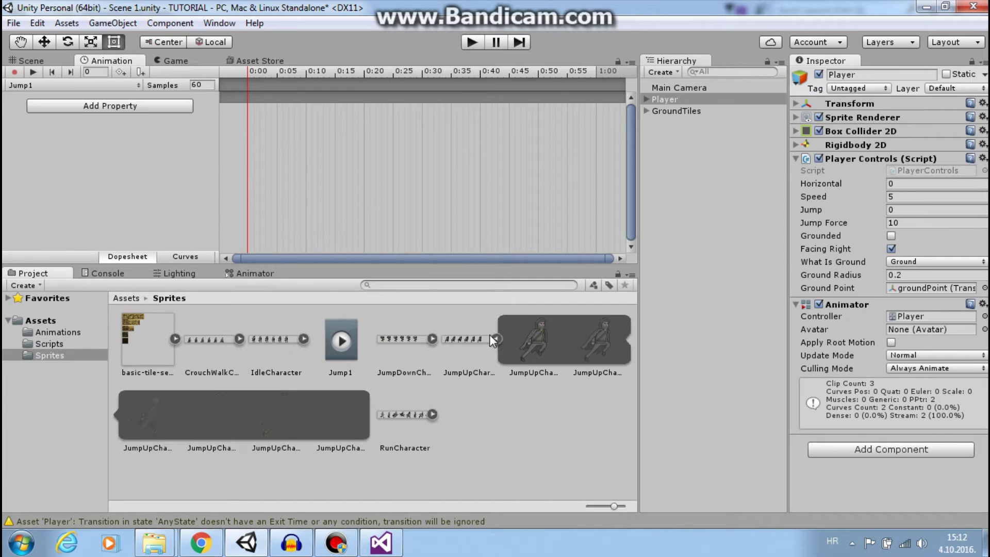
drag(540, 341, 252, 110)
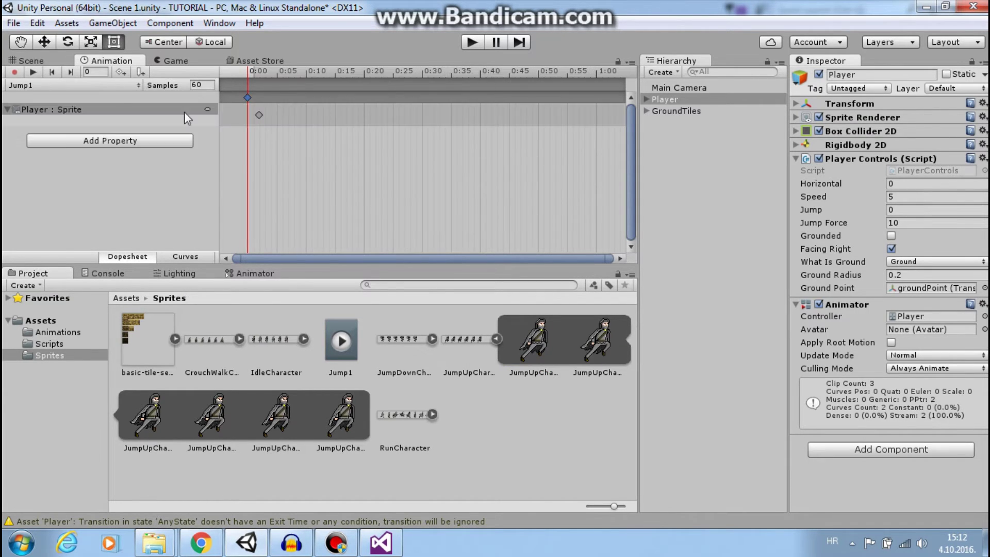
- Create the Jump2 clip, keyed with another JumpUpCharacter frame
click(61, 85)
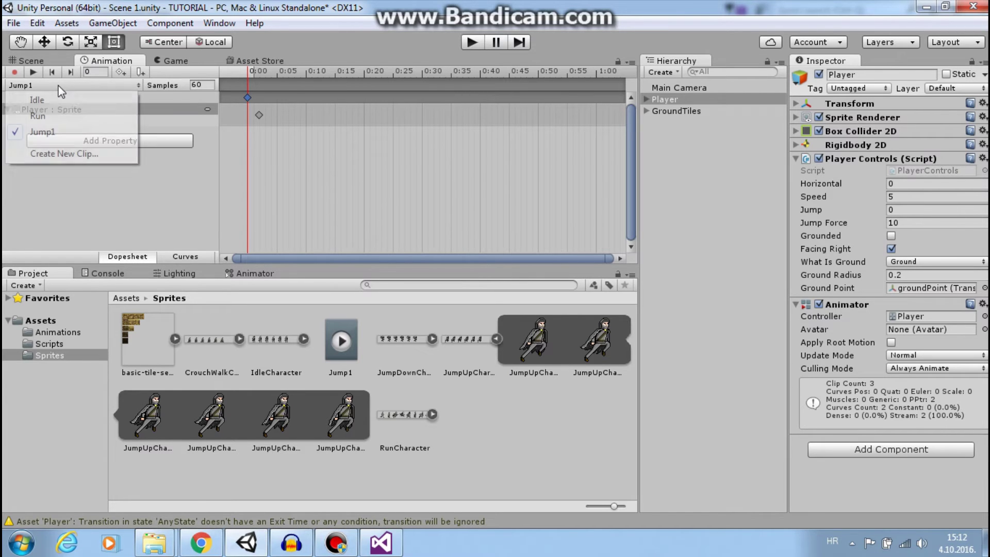
click(94, 156)
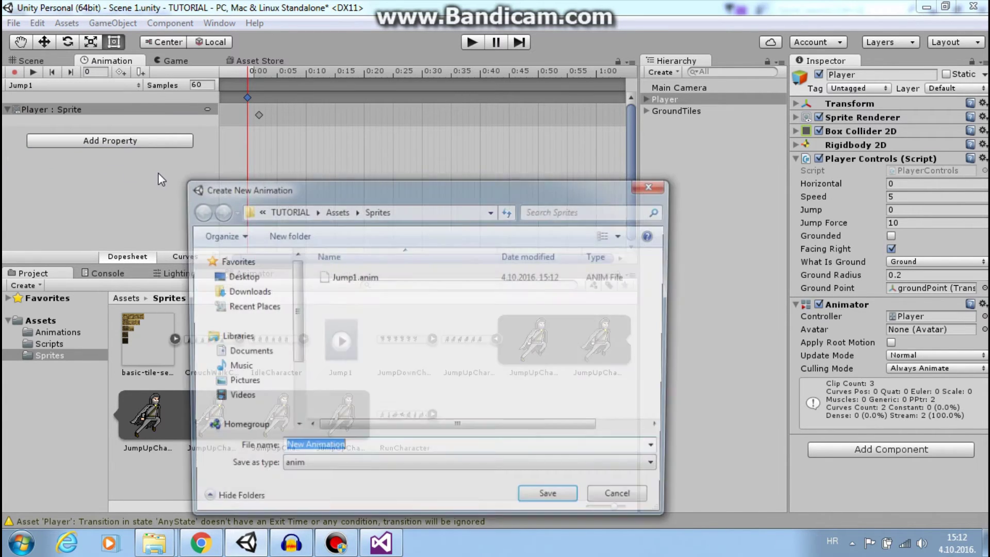
text(Jump2)
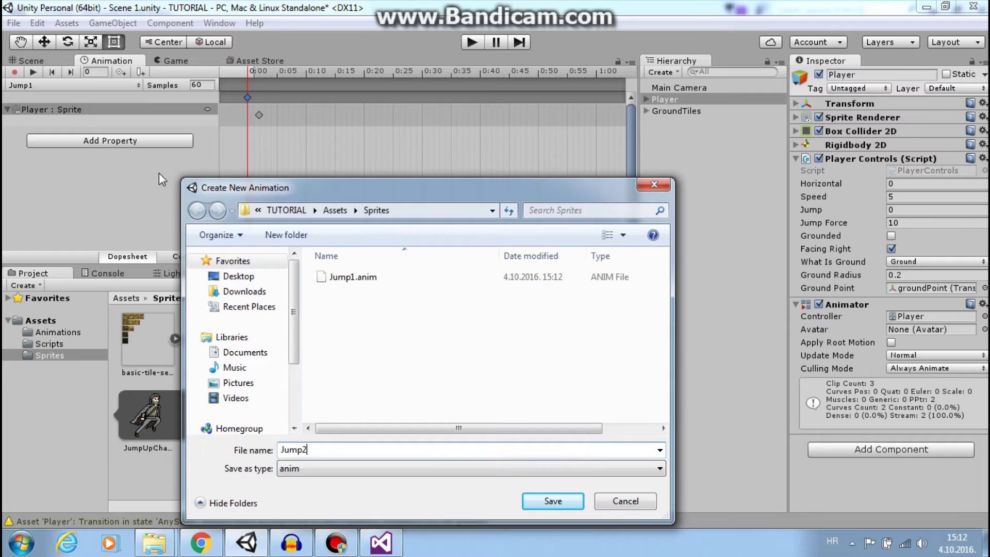
key(Return)
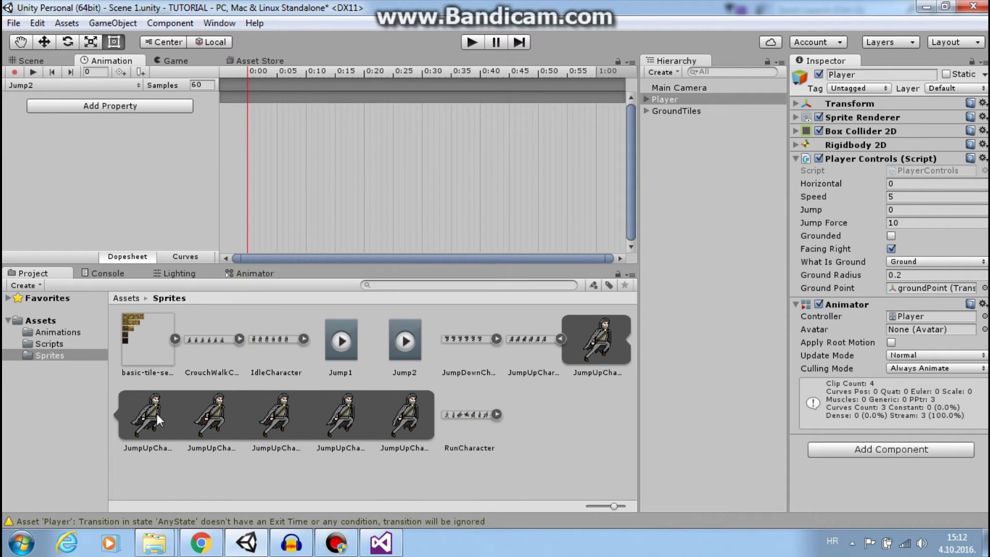
drag(154, 416, 245, 106)
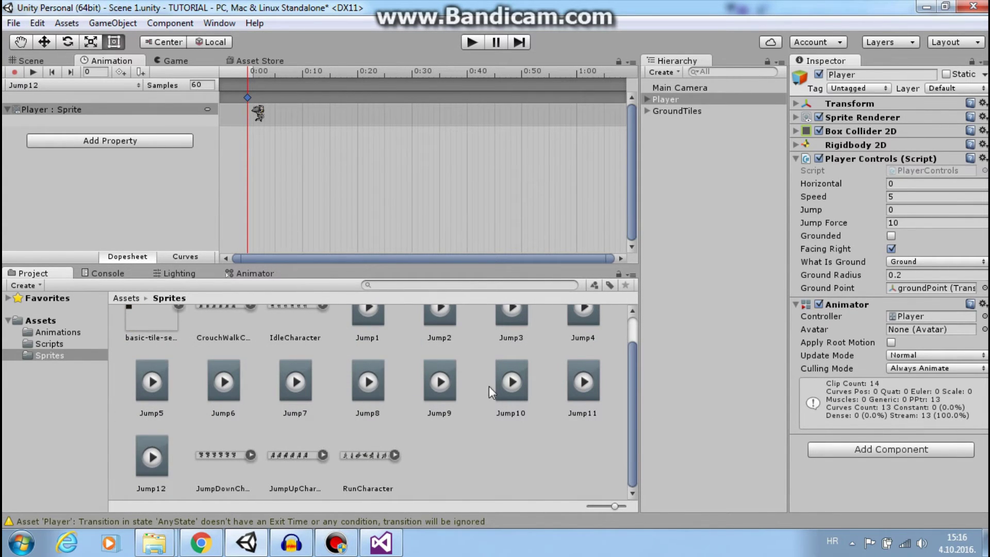
- In the Animator graph, select the Jump1 through Jump5 states
drag(635, 413, 636, 376)
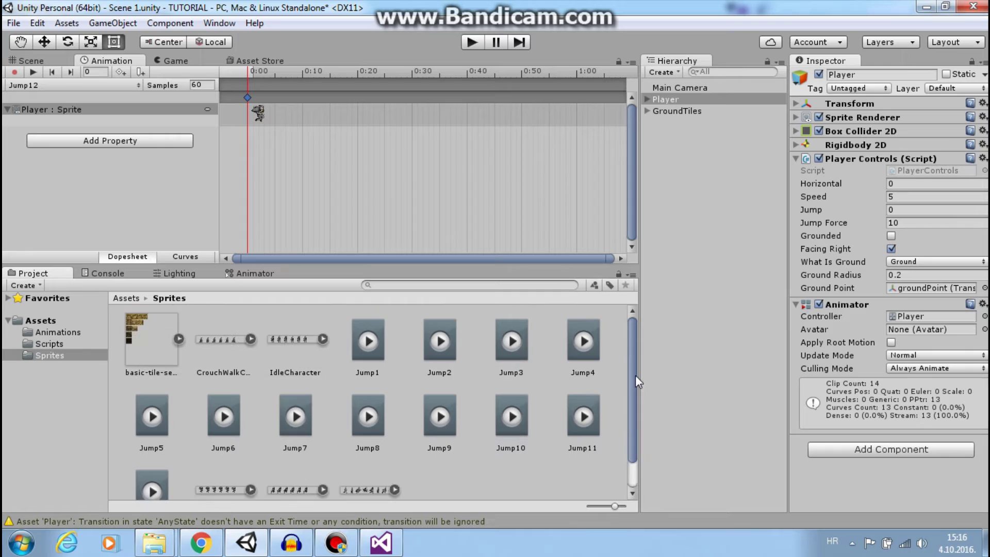
scroll(537, 403, down, 2)
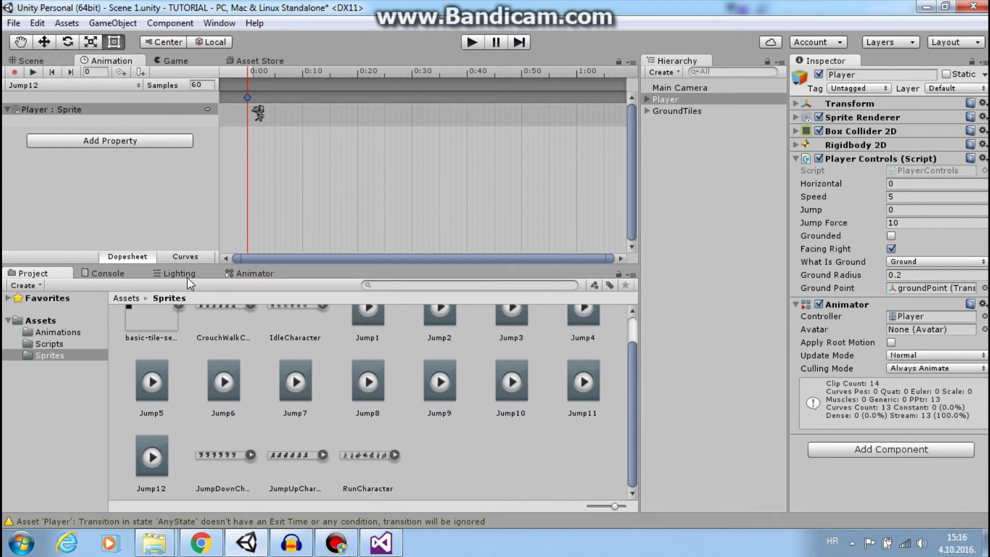
click(248, 274)
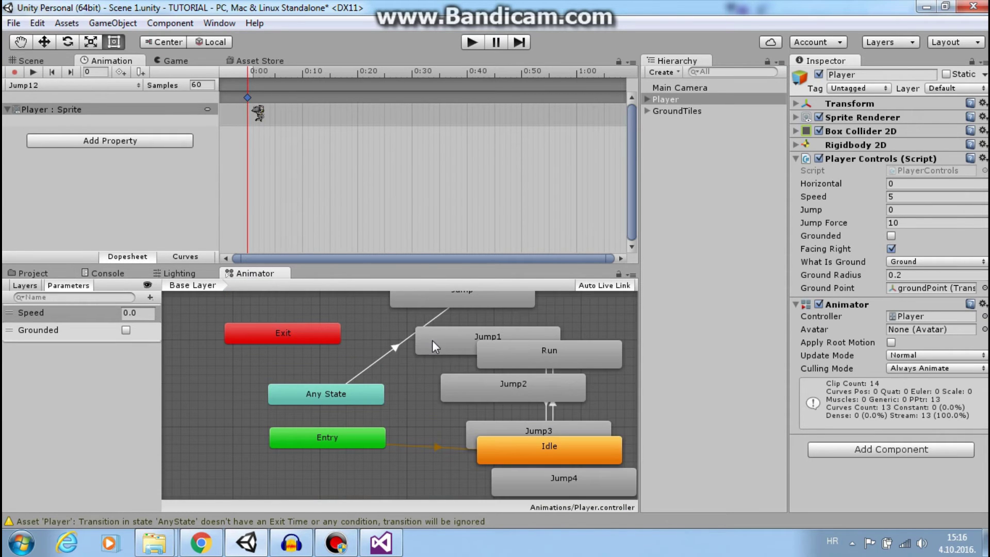
click(435, 342)
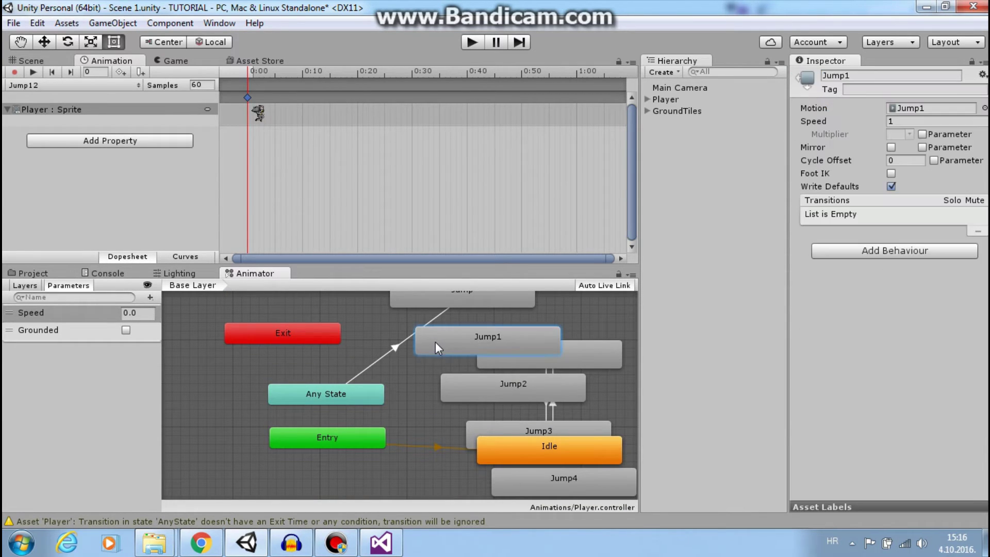
ctrl+click(460, 387)
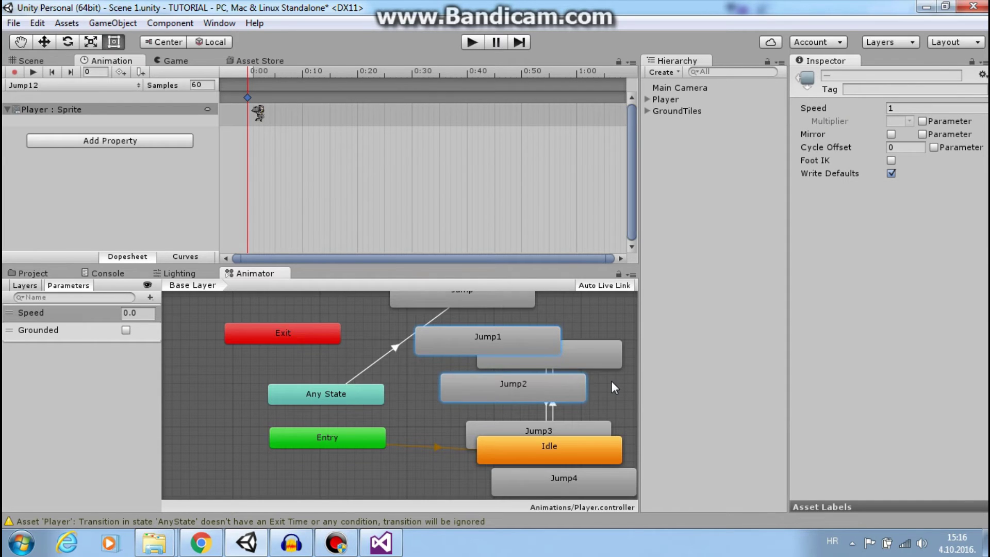
scroll(612, 382, down, 1)
ctrl+click(567, 384)
scroll(578, 381, down, 2)
ctrl+click(568, 361)
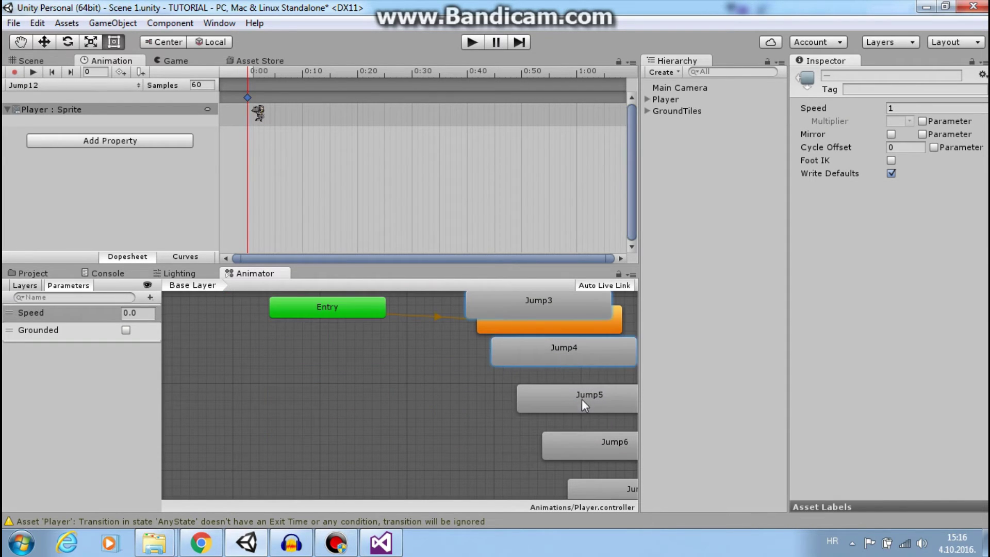
ctrl+click(582, 399)
- Add Jump6–Jump12 to the selection and delete all twelve states, confirming
middle_drag(472, 429, 293, 345)
ctrl+click(475, 361)
ctrl+click(550, 413)
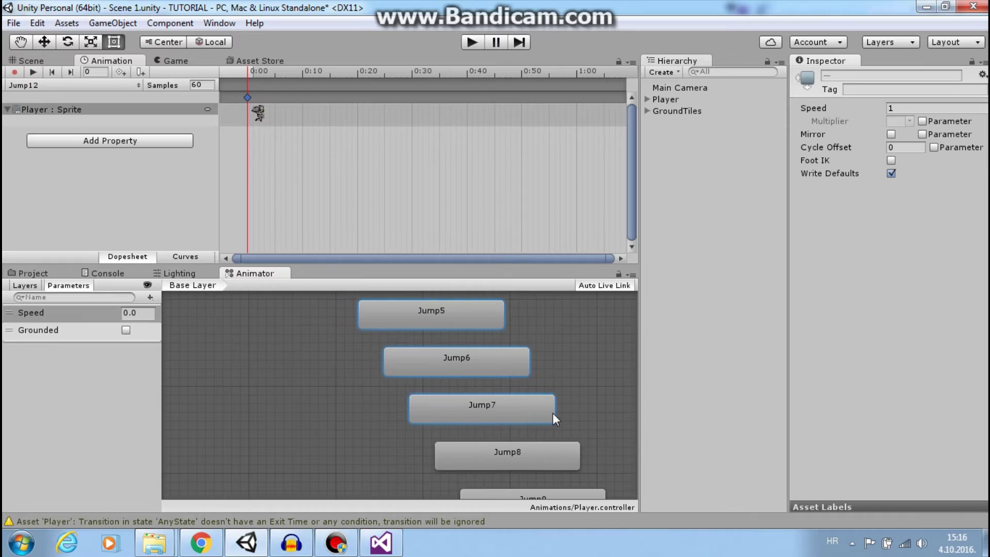
scroll(566, 411, down, 1)
scroll(568, 412, down, 2)
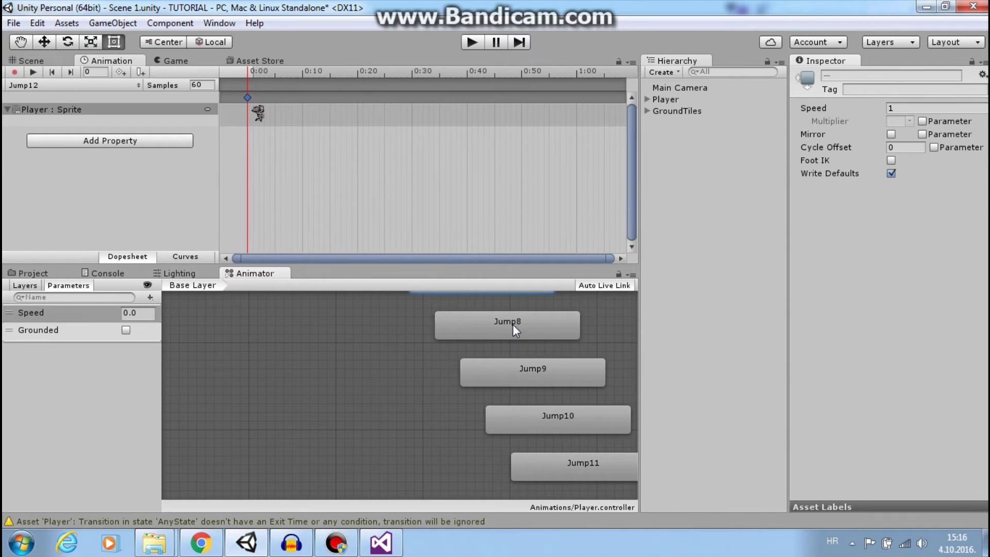
ctrl+click(513, 324)
ctrl+click(536, 372)
ctrl+click(560, 415)
ctrl+click(577, 467)
scroll(577, 453, down, 2)
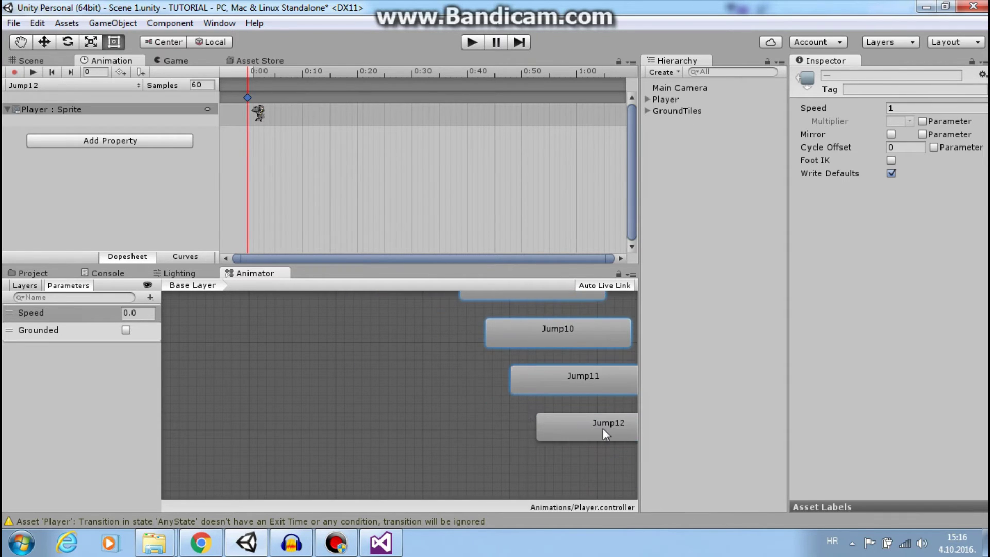
ctrl+click(606, 433)
scroll(470, 394, up, 10)
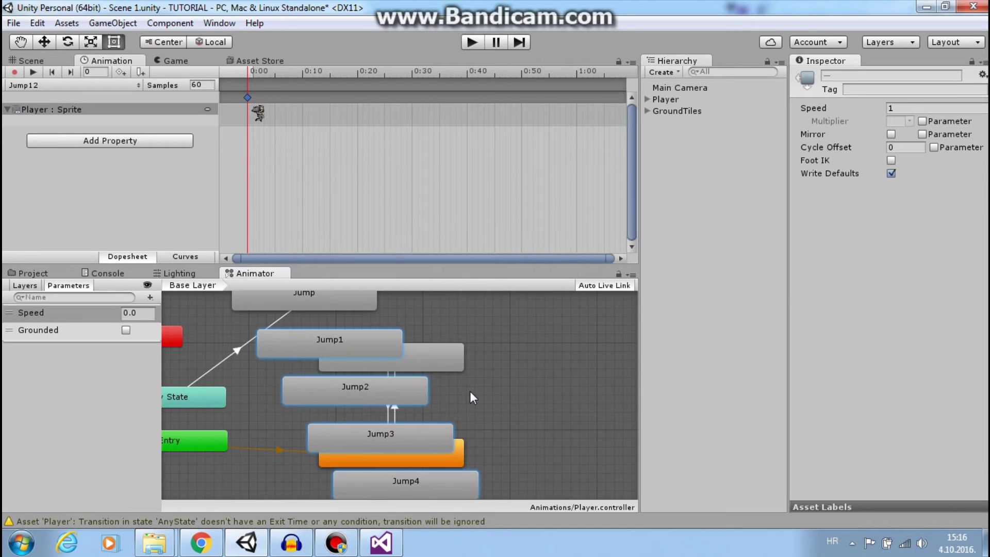
key(Delete)
click(533, 340)
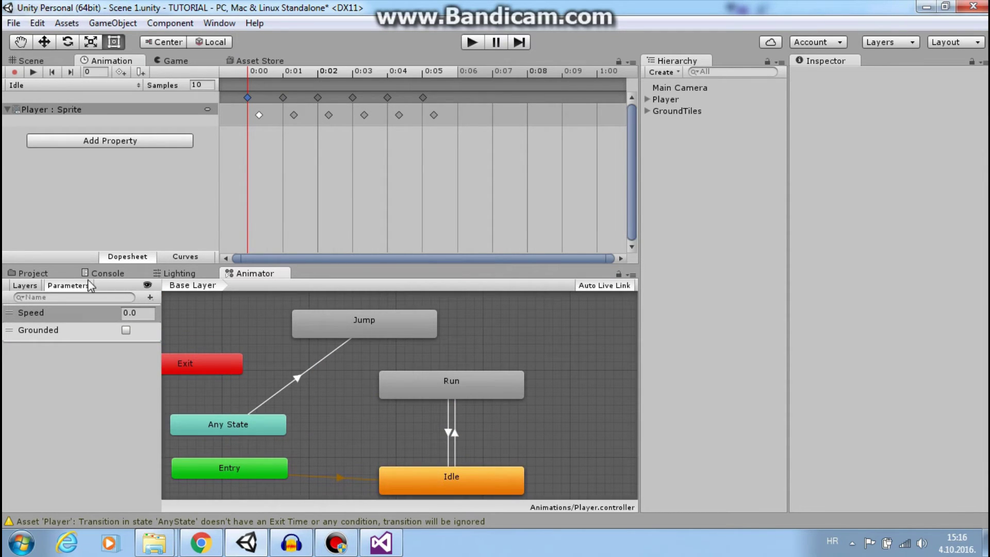
- Show the Animator graph and select the Jump state to view its Blend Tree motion
click(41, 273)
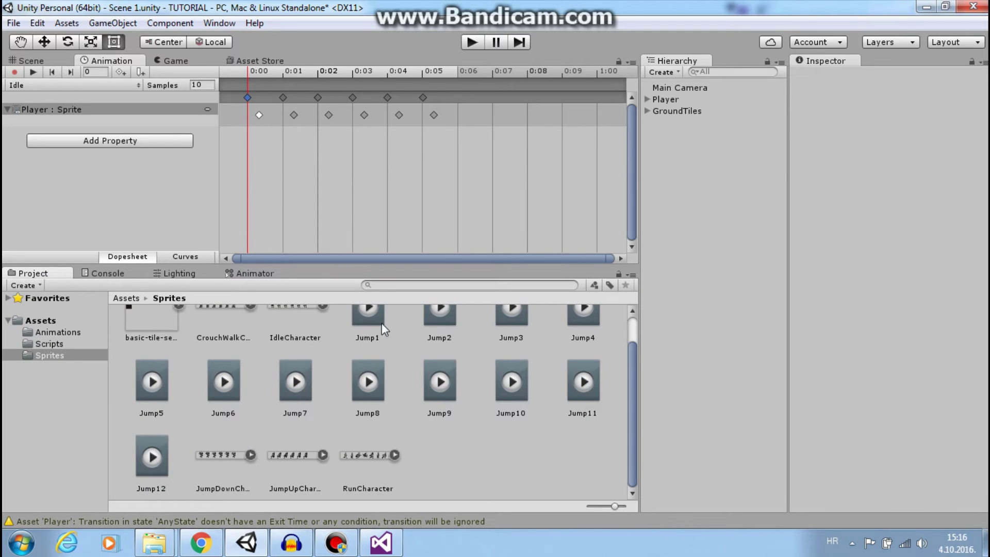
scroll(348, 343, up, 2)
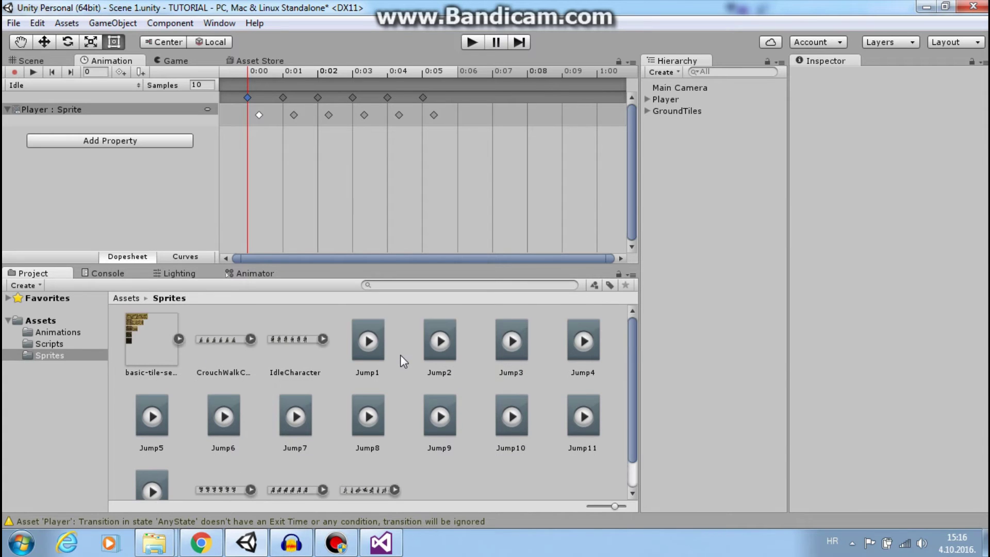
scroll(401, 355, down, 2)
click(235, 275)
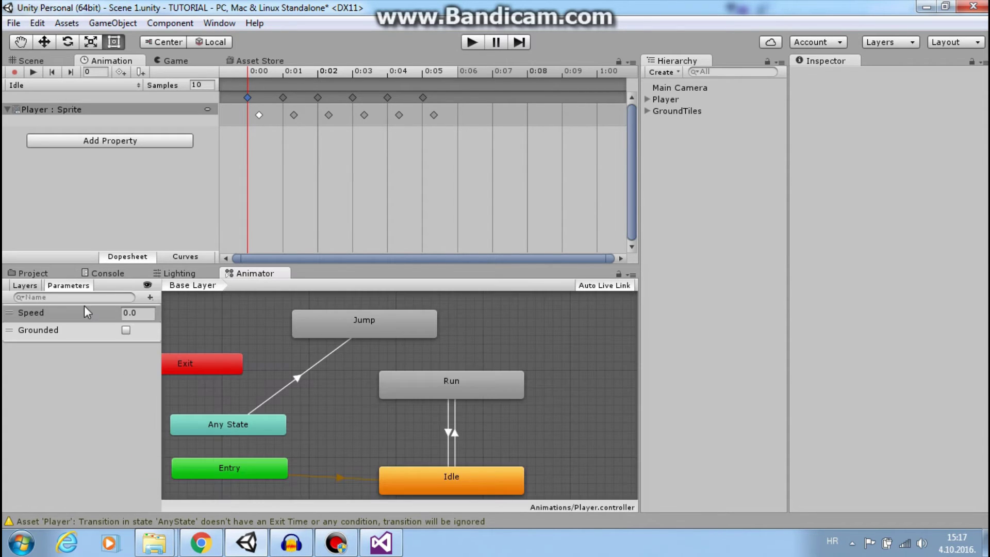
click(364, 324)
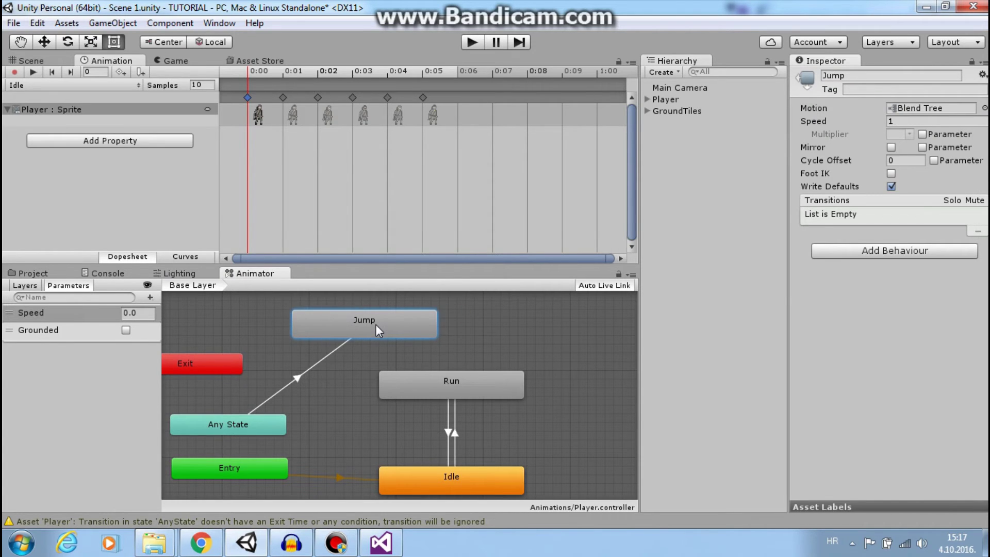
- Open the Jump blend tree and add its first five motion fields
double_click(378, 330)
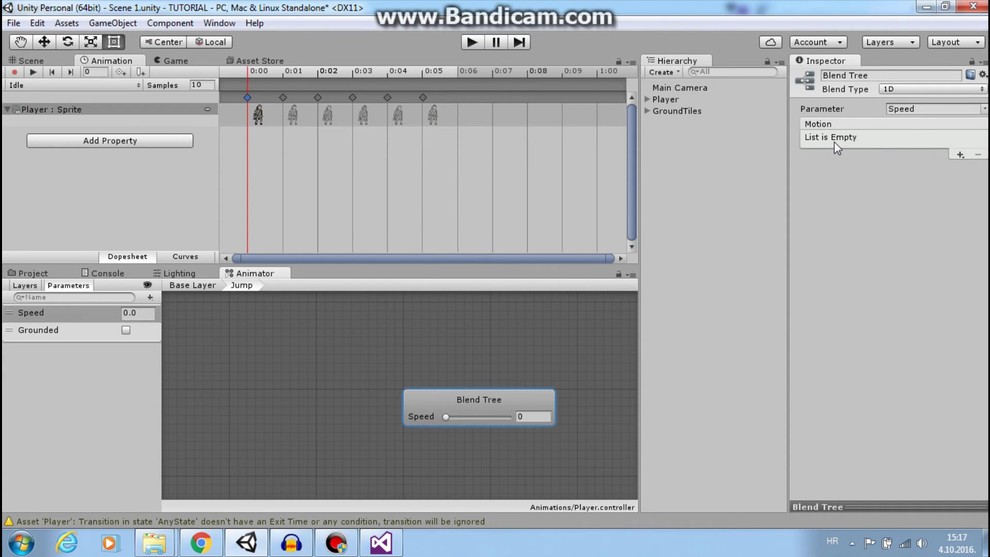
click(960, 155)
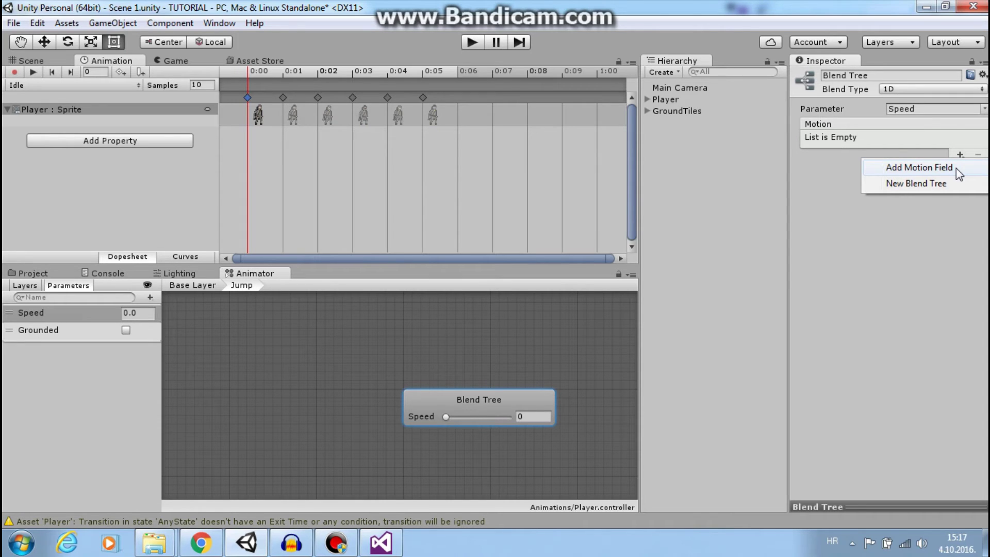
click(956, 168)
click(960, 155)
click(957, 171)
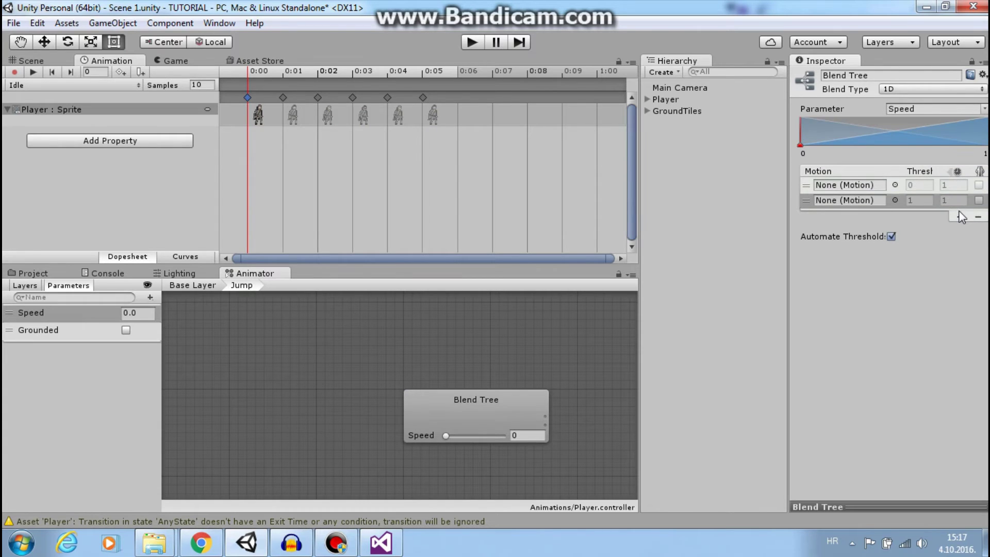
click(961, 217)
click(947, 230)
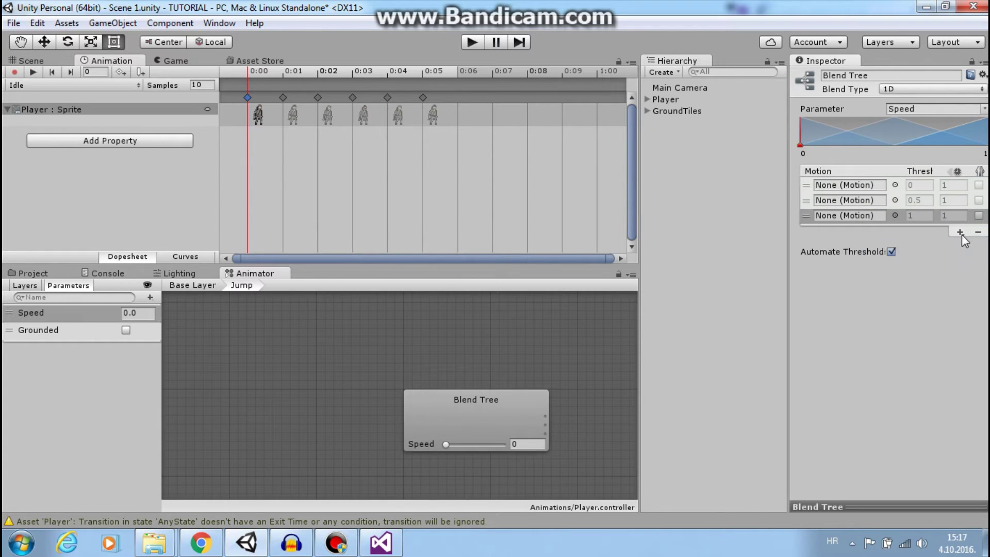
click(961, 233)
click(958, 245)
click(961, 247)
click(955, 258)
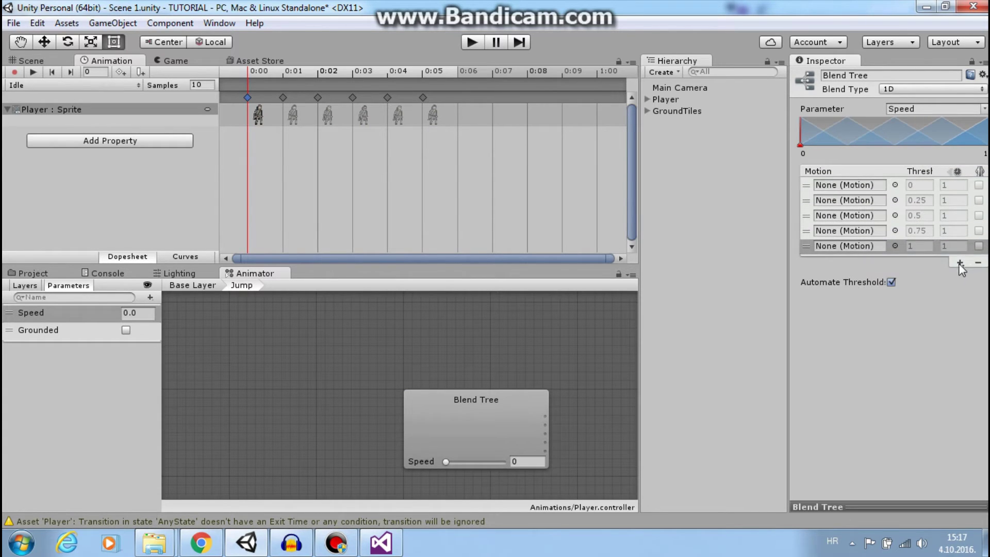
- Add motion fields six through ten, centre the node, and switch to PlayerControls.cs in Visual Studio
click(960, 264)
click(957, 276)
click(961, 279)
click(959, 292)
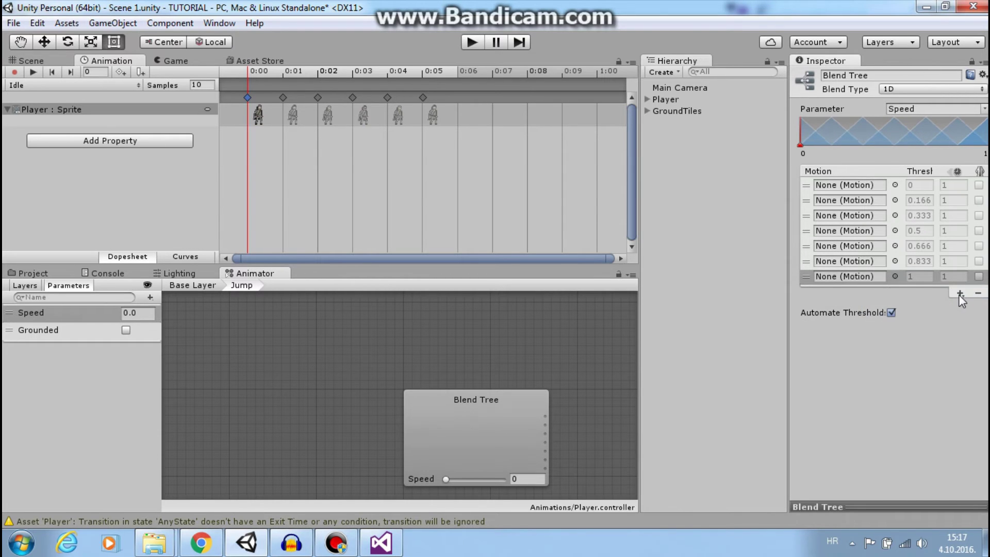
click(961, 294)
click(958, 308)
click(960, 309)
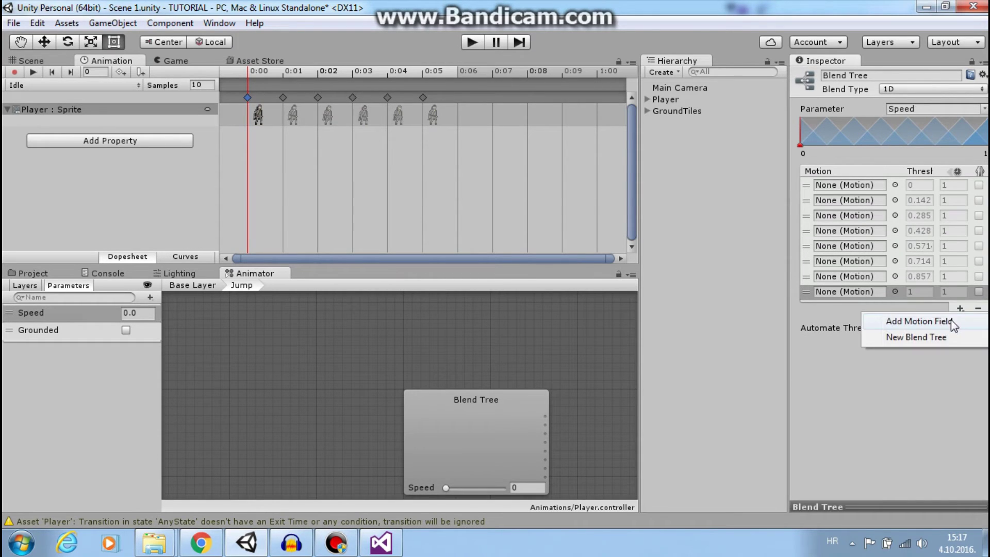
click(956, 321)
click(960, 324)
click(951, 337)
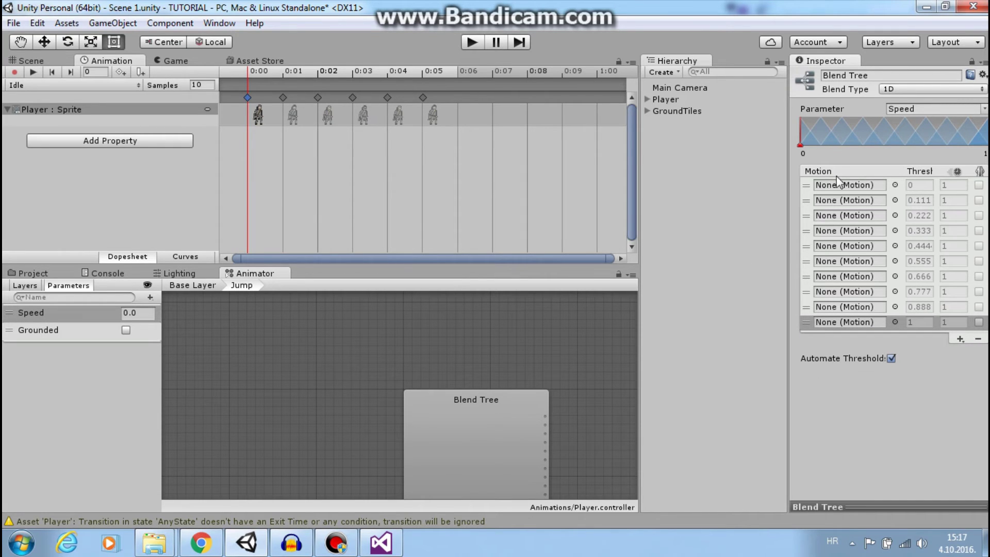
middle_drag(604, 389, 515, 338)
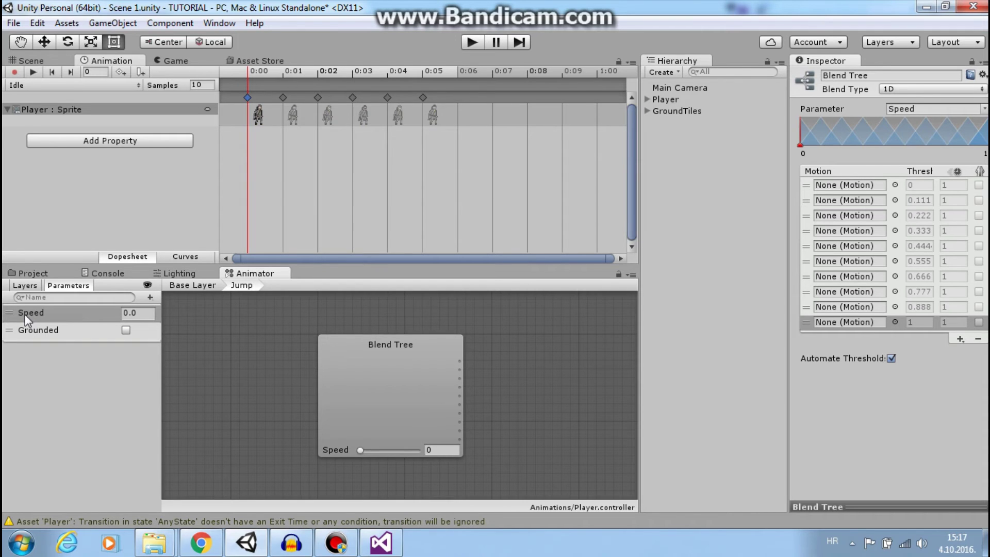
click(381, 542)
- Review the Speed animator line that uses rB.velocity in PlayerControls.cs, then return to Unity
scroll(159, 308, up, 1)
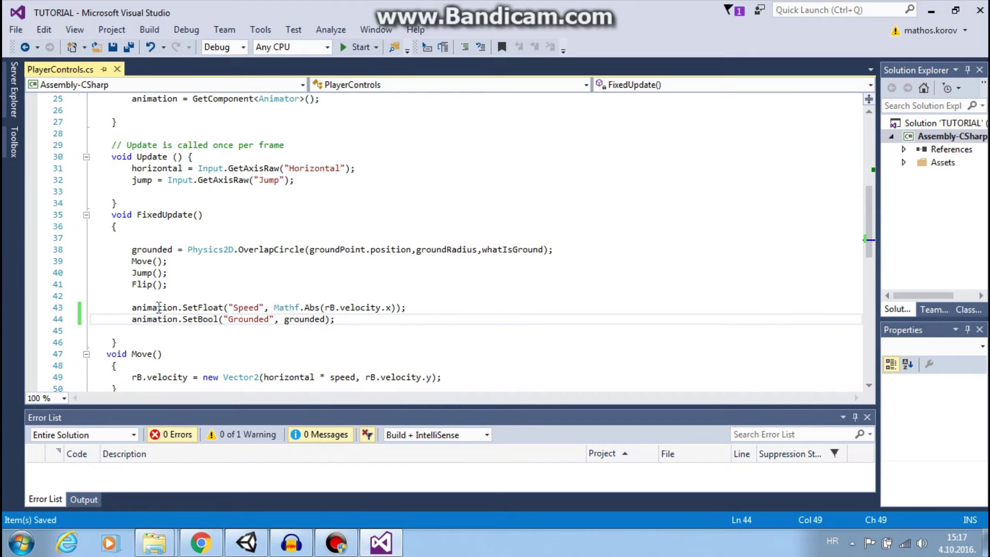
drag(132, 308, 408, 308)
click(348, 313)
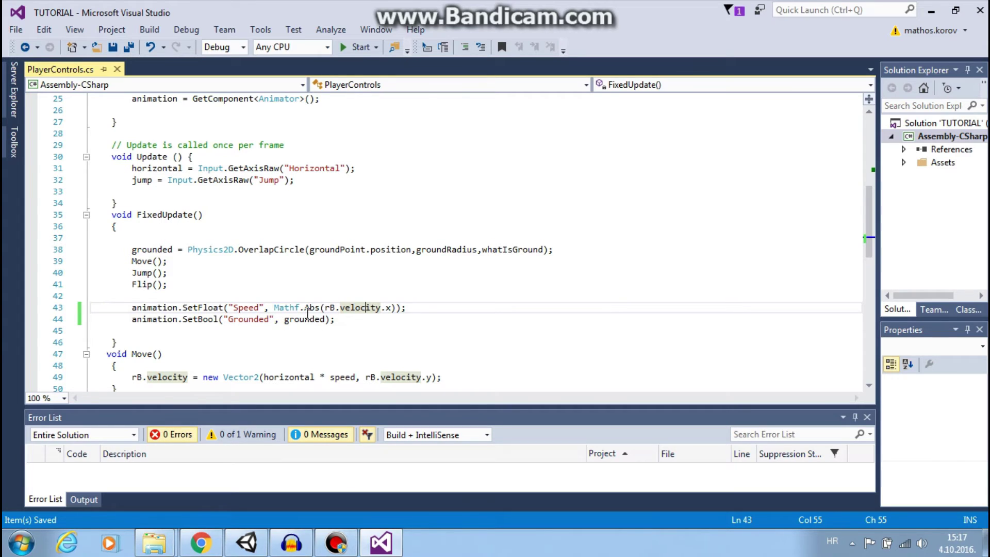
click(247, 542)
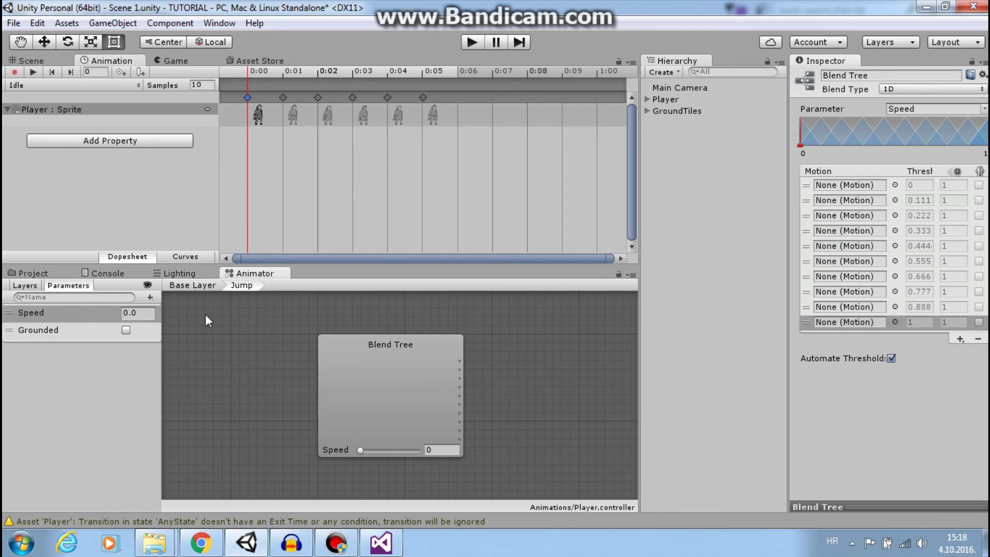
- Create a Float animator parameter named vSpeed, then switch back to PlayerControls.cs
click(150, 298)
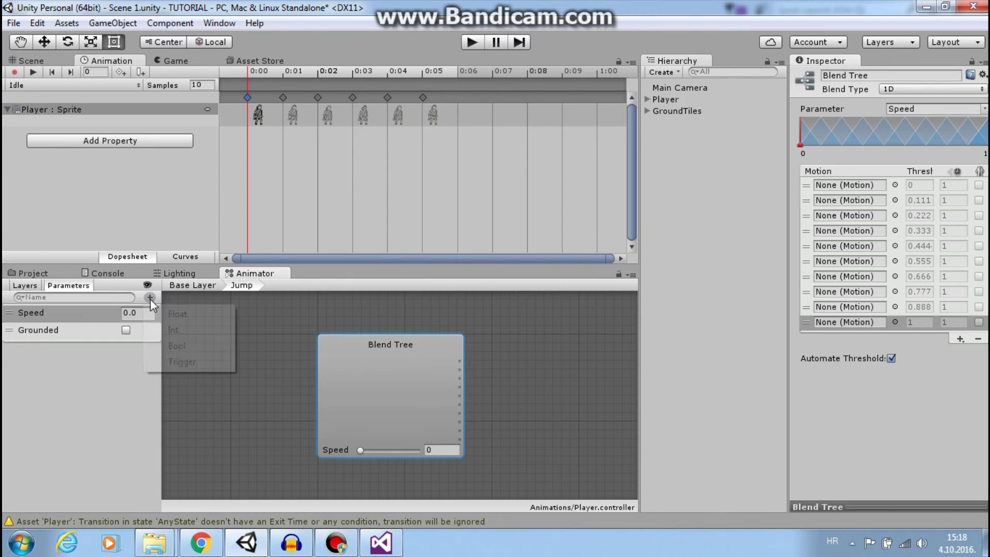
click(191, 312)
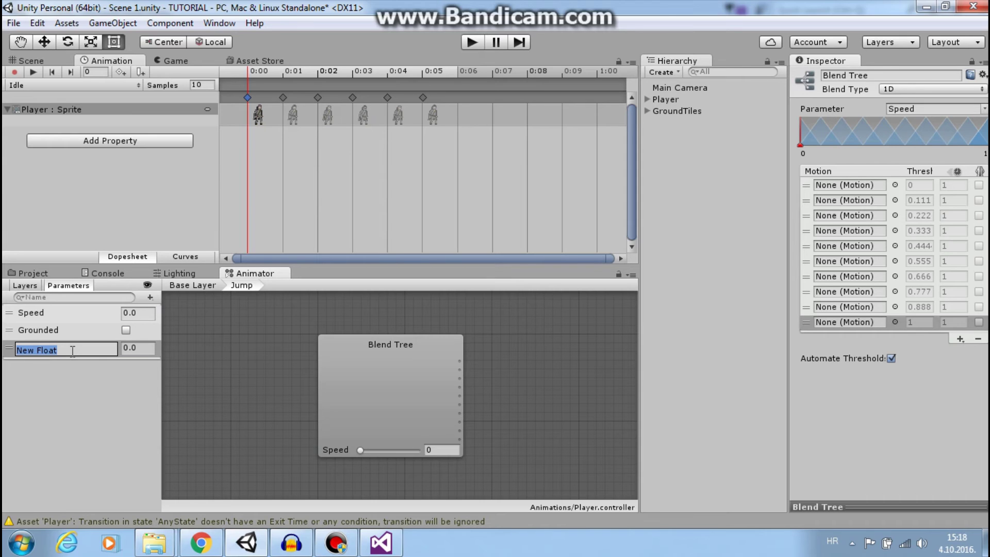
text(vSpeed)
key(Return)
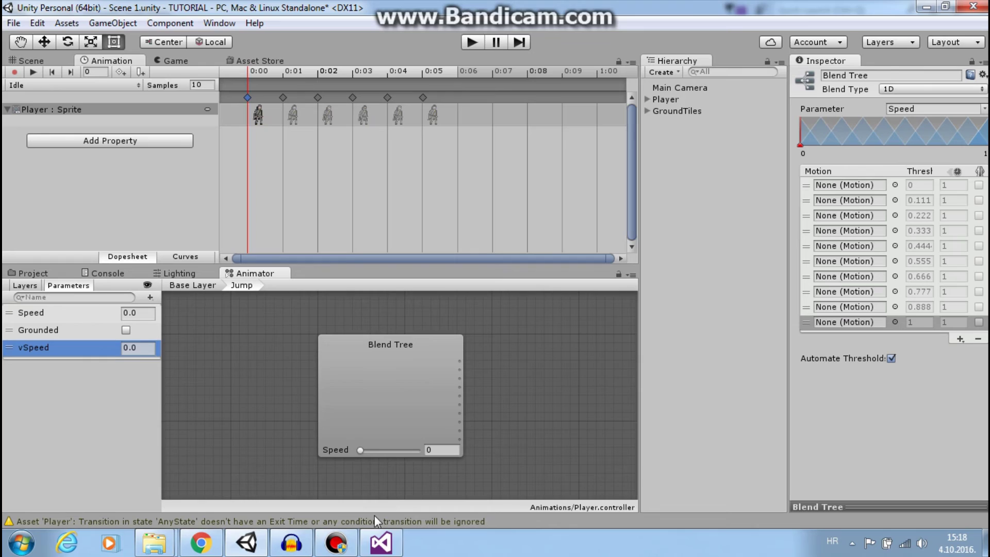
click(381, 543)
- Write animation.SetFloat("vSpeed", rB.velocity.y); on empty line 45 in FixedUpdate
click(369, 328)
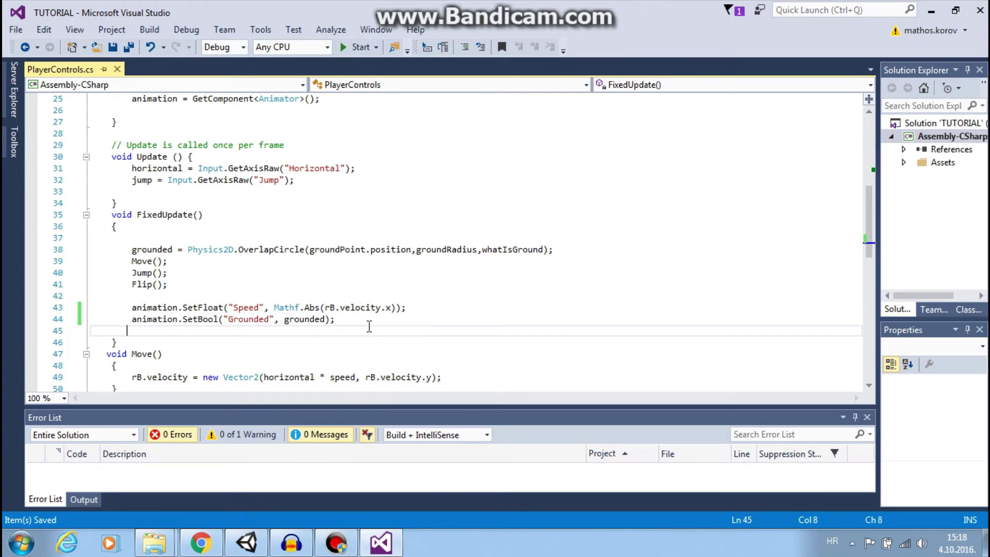
text(animation.)
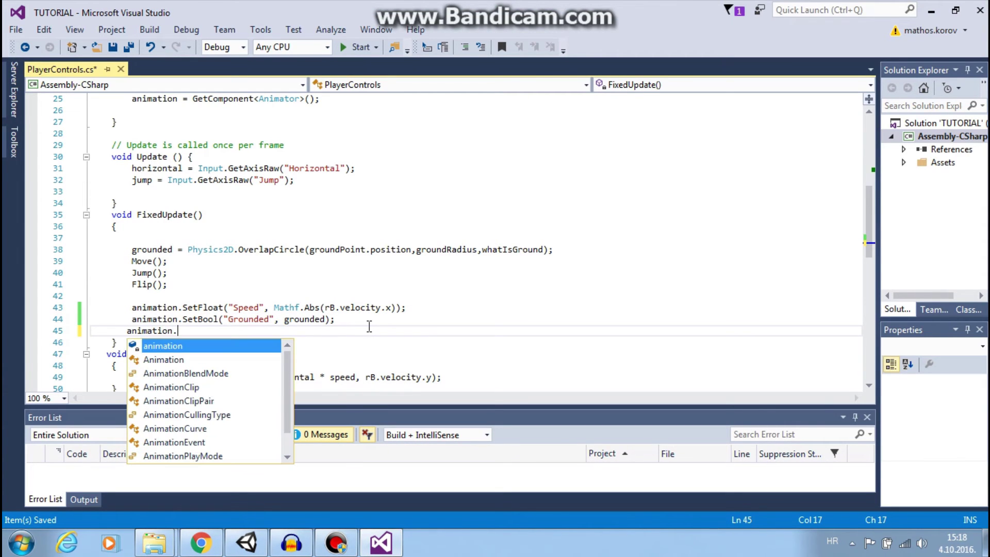
text(set)
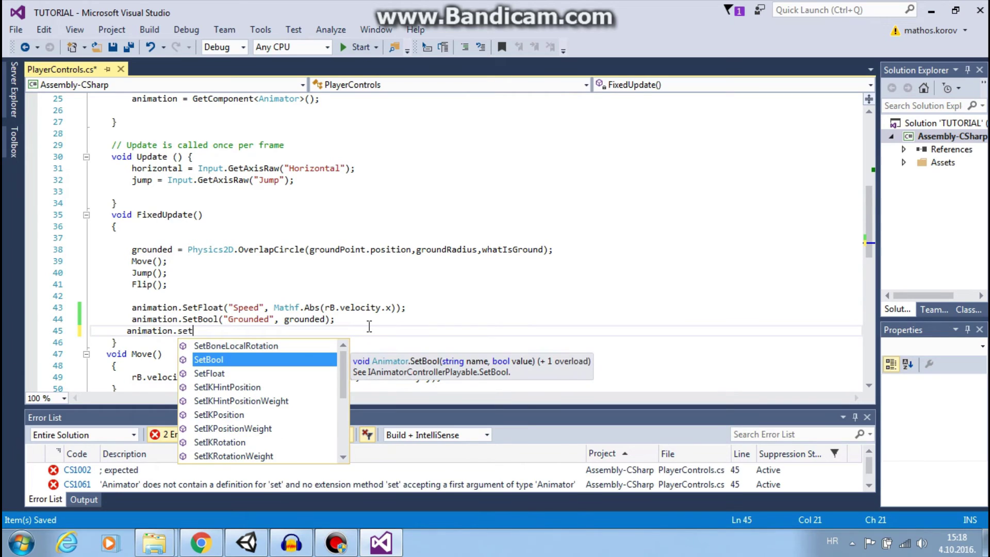
text(f)
key(Tab)
text((")
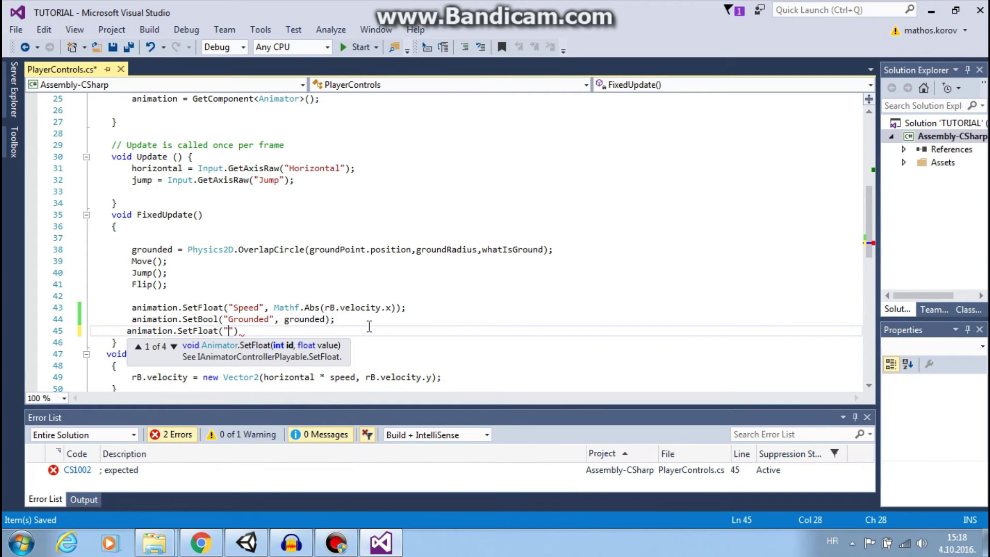
text(vS)
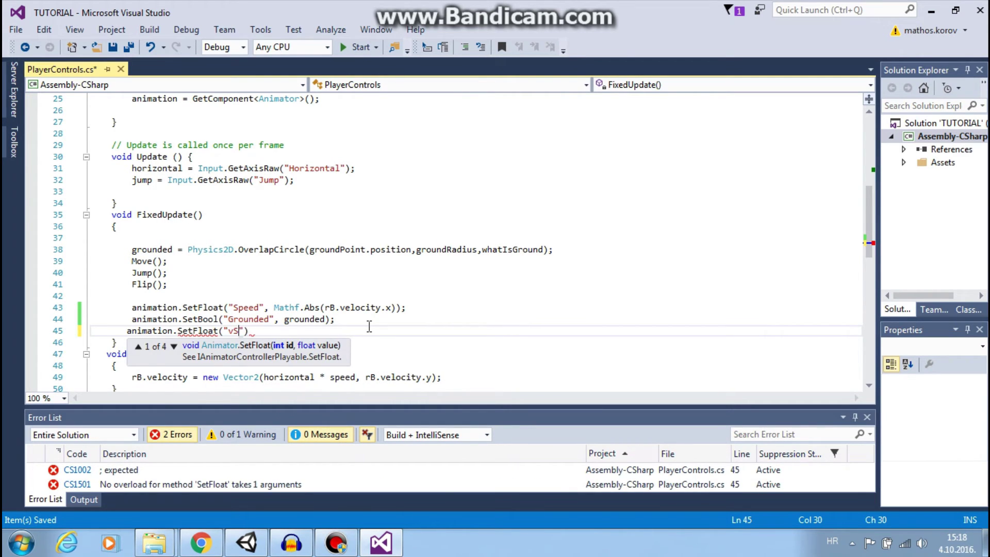
text(peed", rB.velocity.)
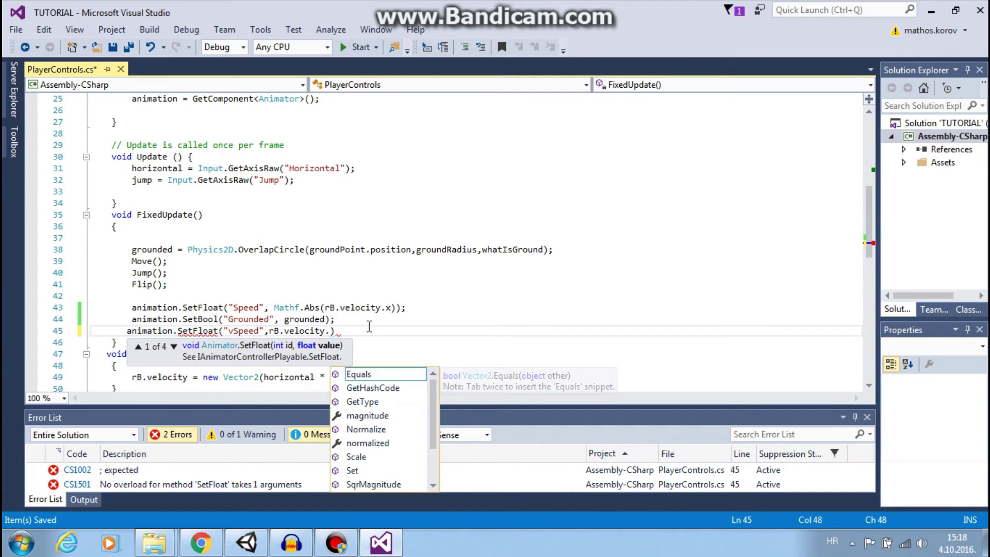
text(y)
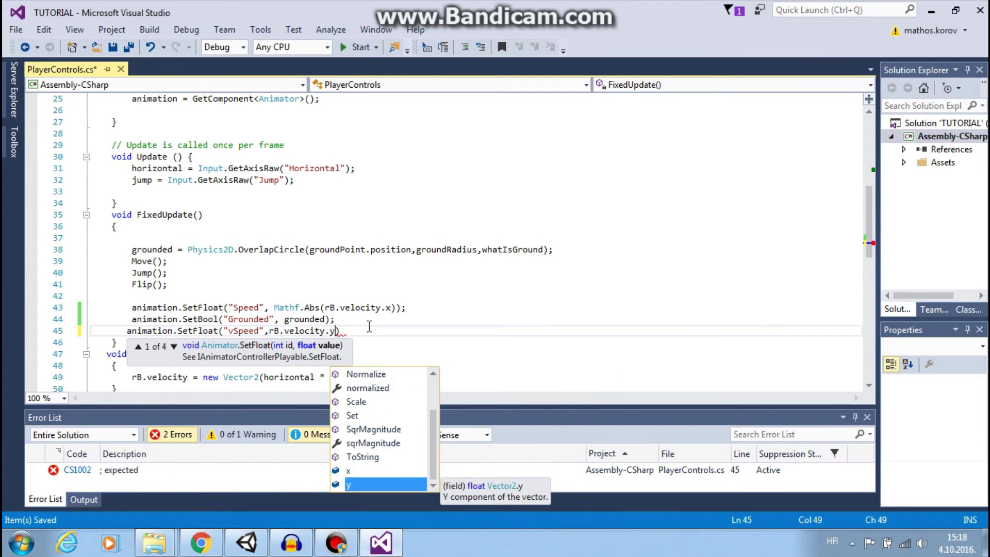
text();)
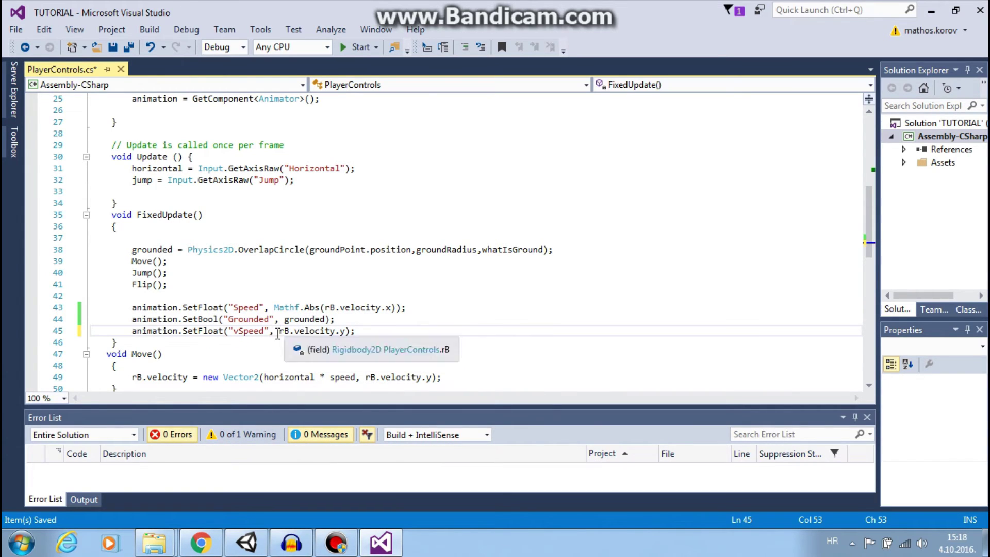
- Save PlayerControls.cs and return to the Unity editor
drag(127, 330, 345, 331)
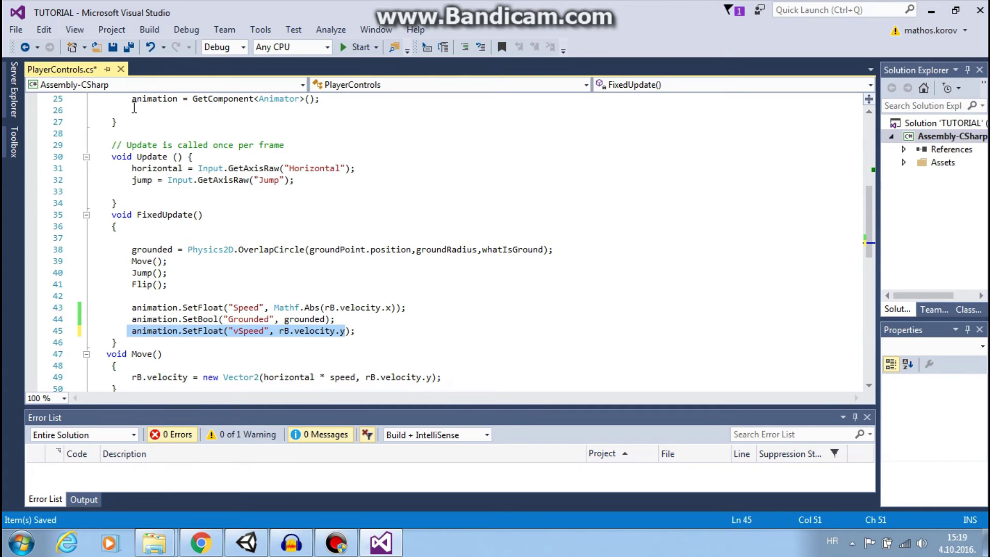
key(ctrl+s)
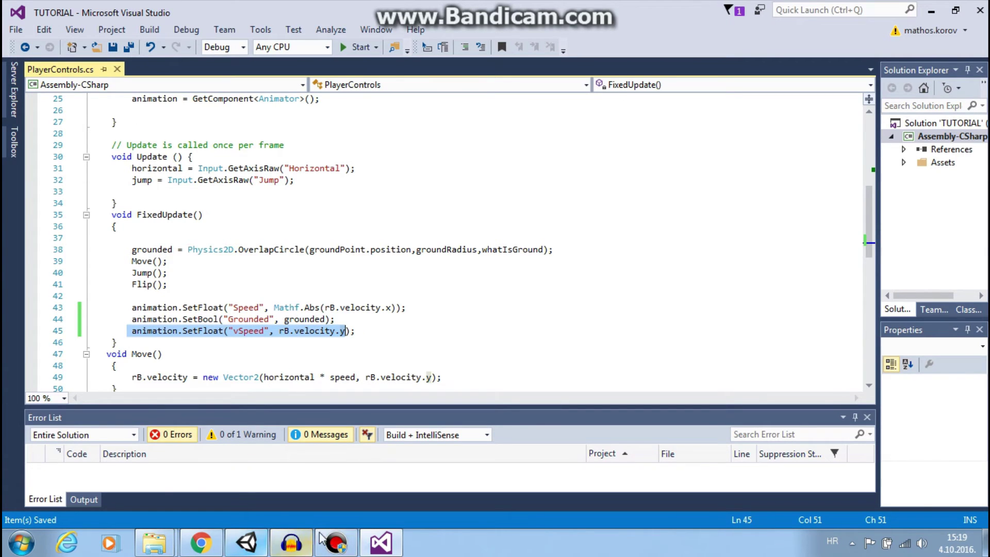
click(247, 541)
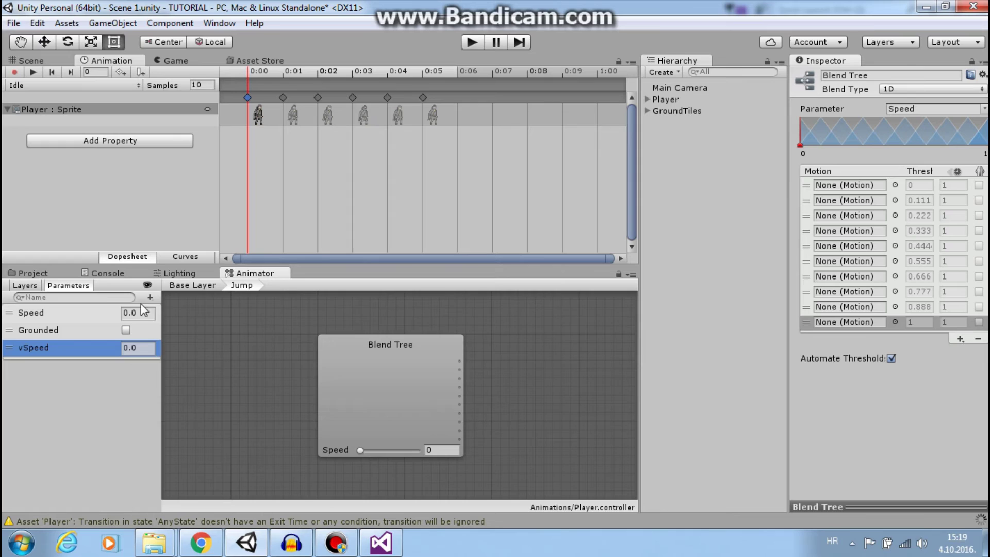
- Fill the ten existing motion slots with jump clips, Jump2 at 0.888 down to Jump10 at 0
click(37, 273)
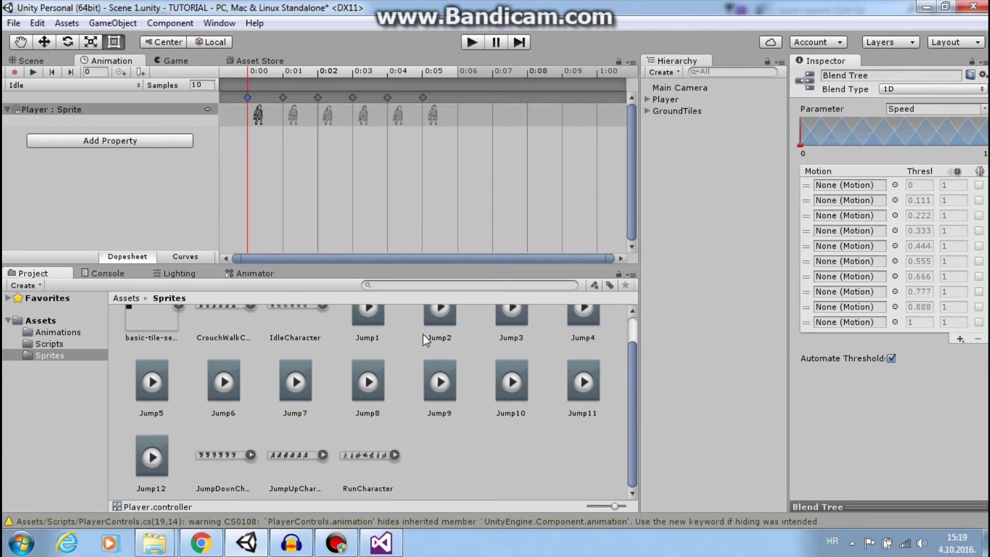
scroll(401, 325, up, 2)
drag(372, 332, 850, 322)
drag(440, 343, 867, 311)
drag(497, 348, 846, 293)
drag(591, 345, 870, 281)
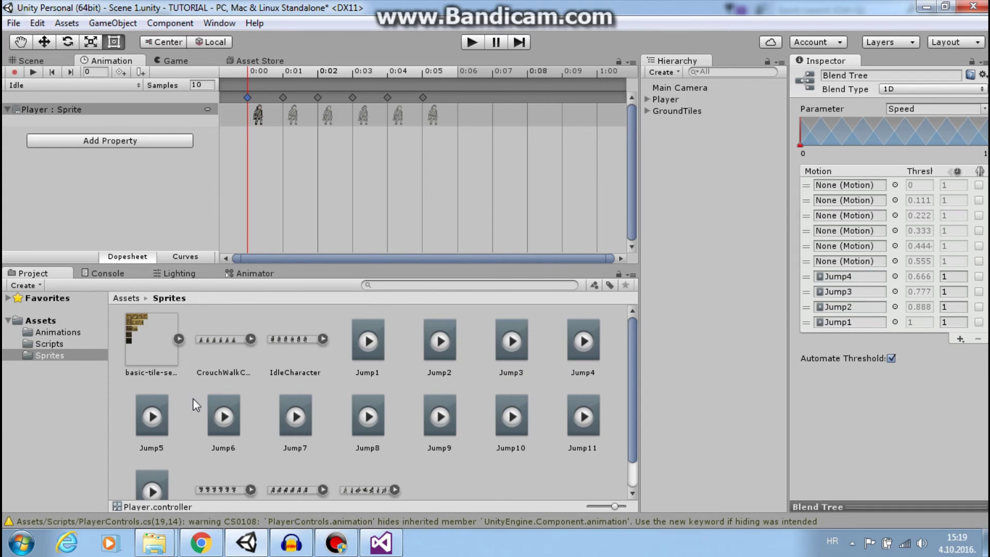
drag(152, 416, 833, 261)
click(302, 416)
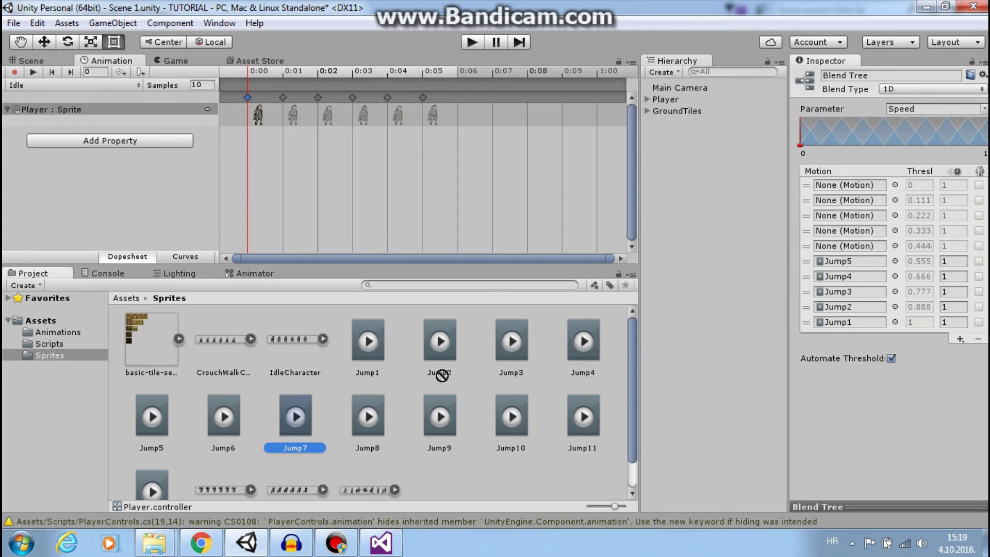
drag(224, 415, 846, 246)
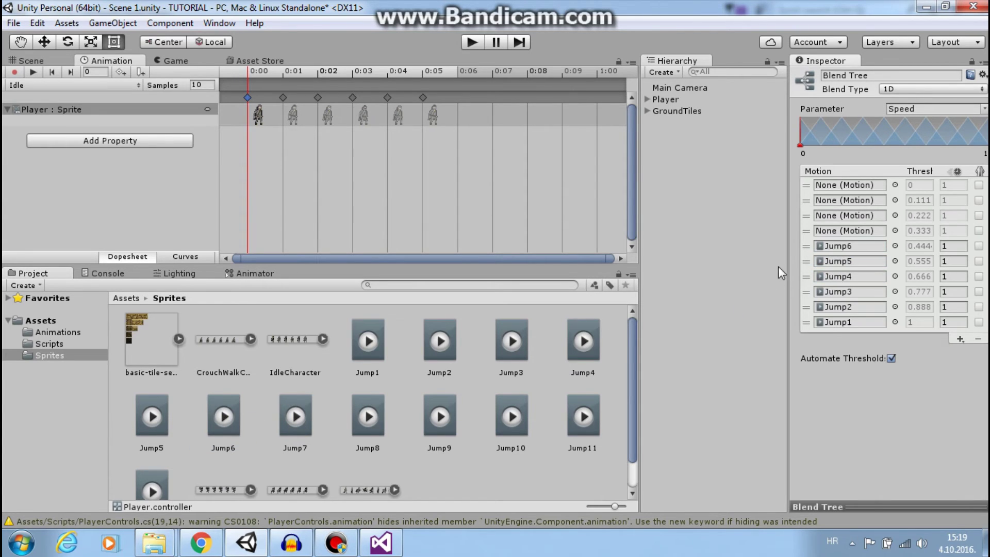
drag(307, 407, 845, 231)
drag(369, 421, 846, 216)
drag(450, 425, 877, 203)
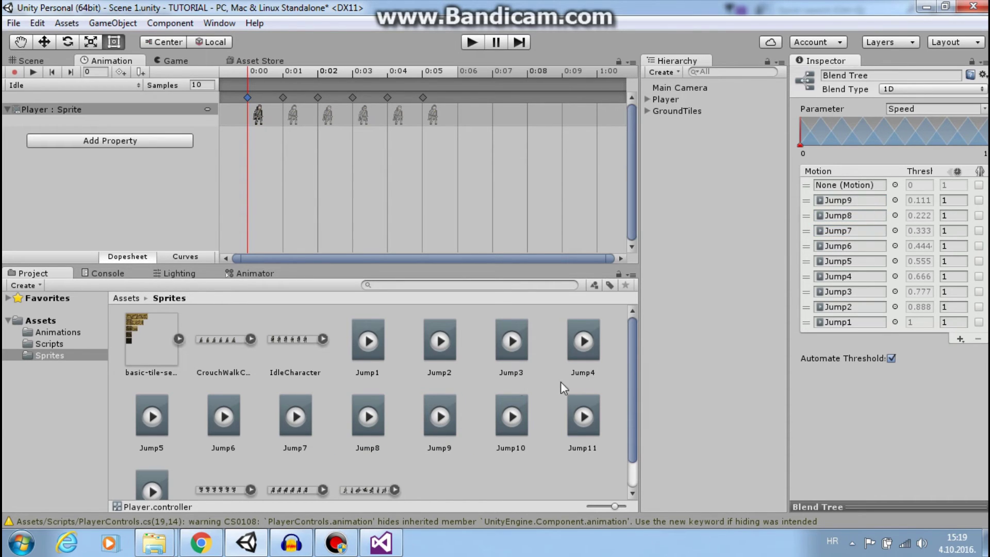
drag(521, 423, 841, 186)
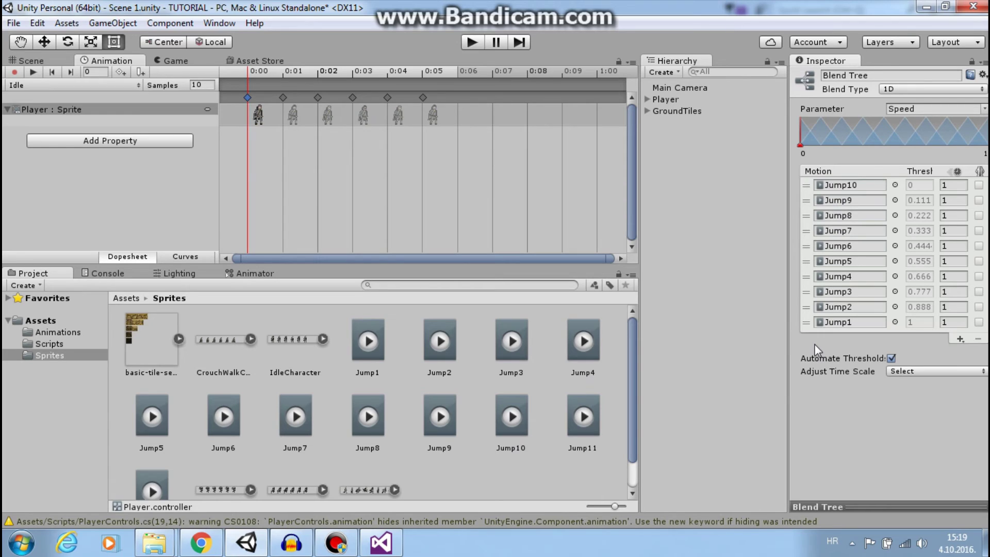
- Add two more motion fields holding Jump11 and Jump12, and move Jump12 to the top
click(960, 339)
click(924, 351)
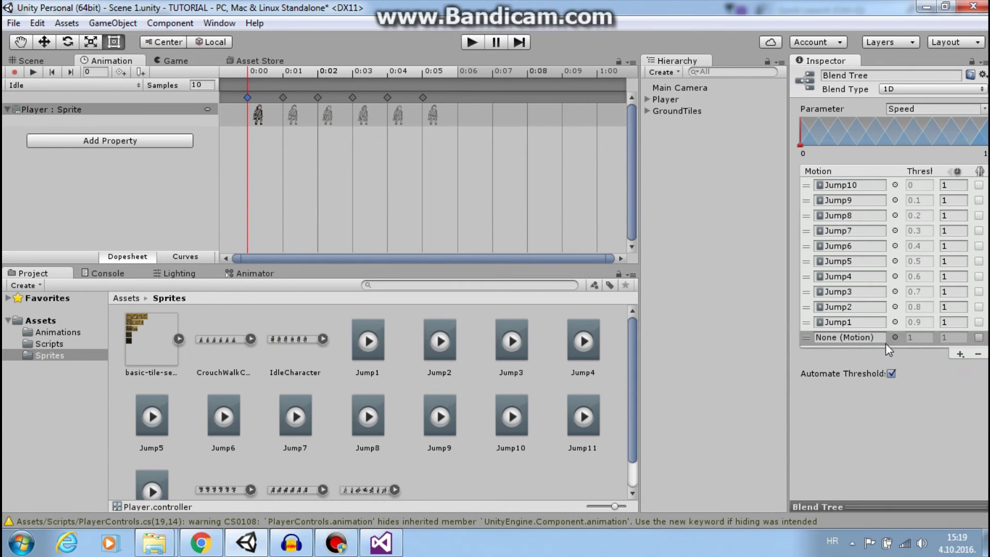
scroll(523, 416, down, 2)
drag(584, 387, 837, 336)
click(959, 354)
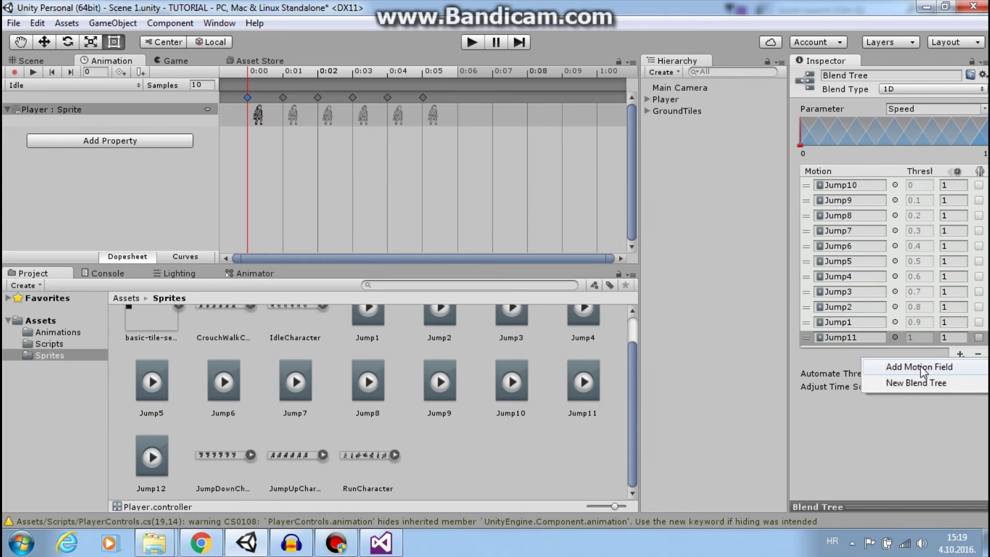
click(923, 367)
drag(156, 460, 810, 186)
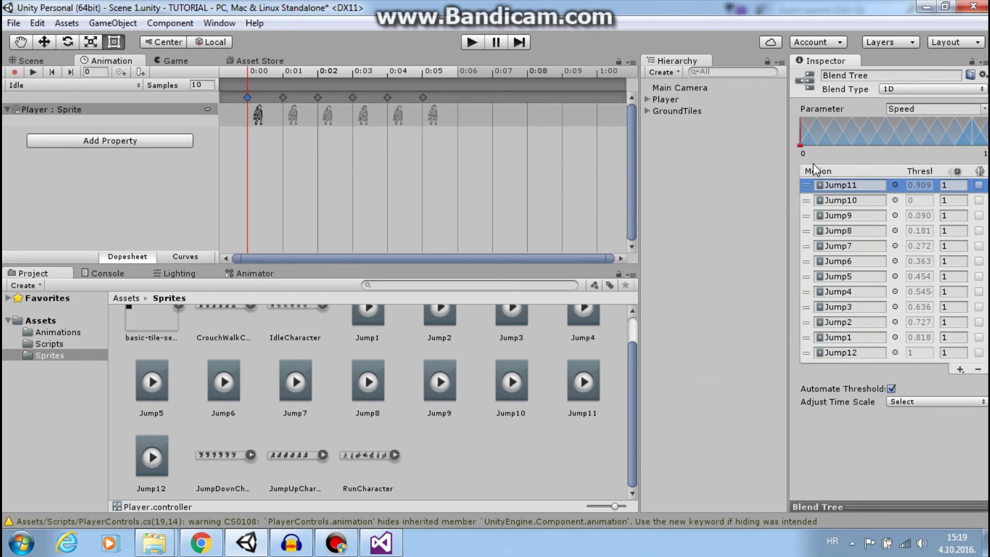
drag(807, 353, 825, 181)
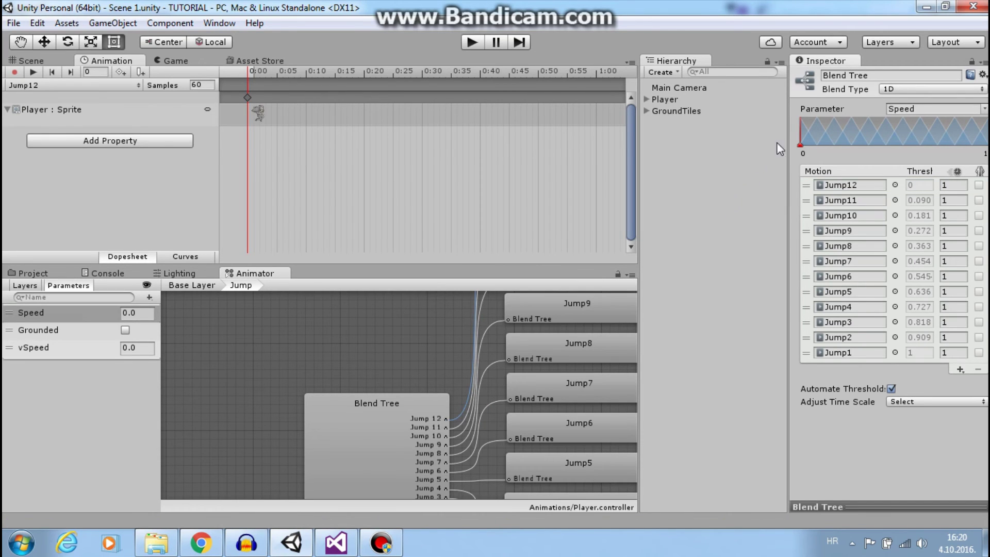
- Set the blend parameter to vSpeed with range -5 to 5, keeping Automate Thresholds on
click(896, 109)
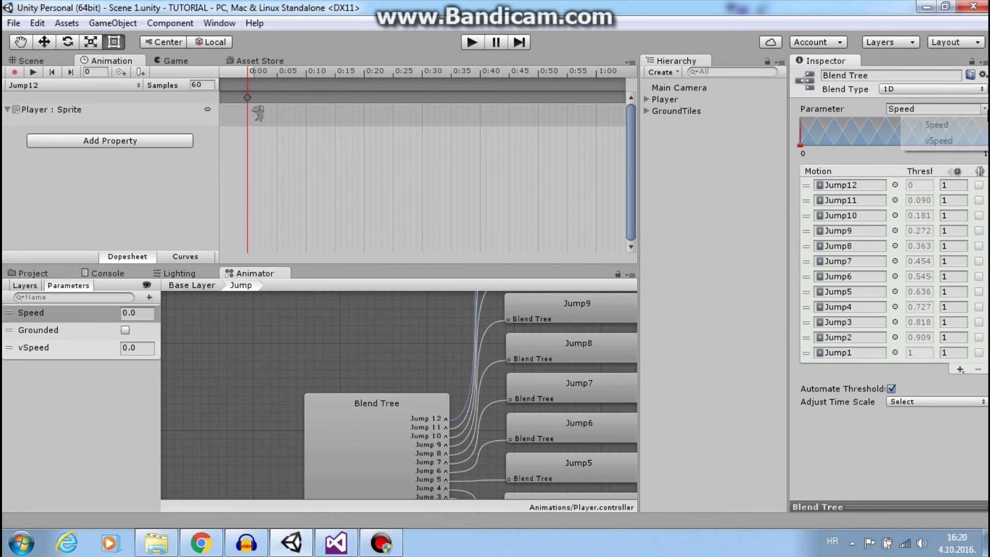
click(968, 145)
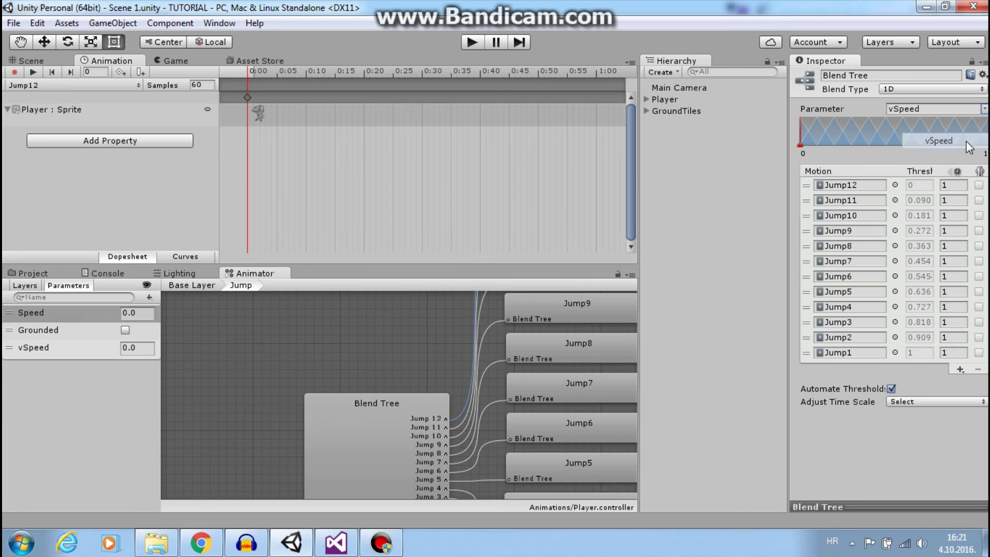
click(807, 153)
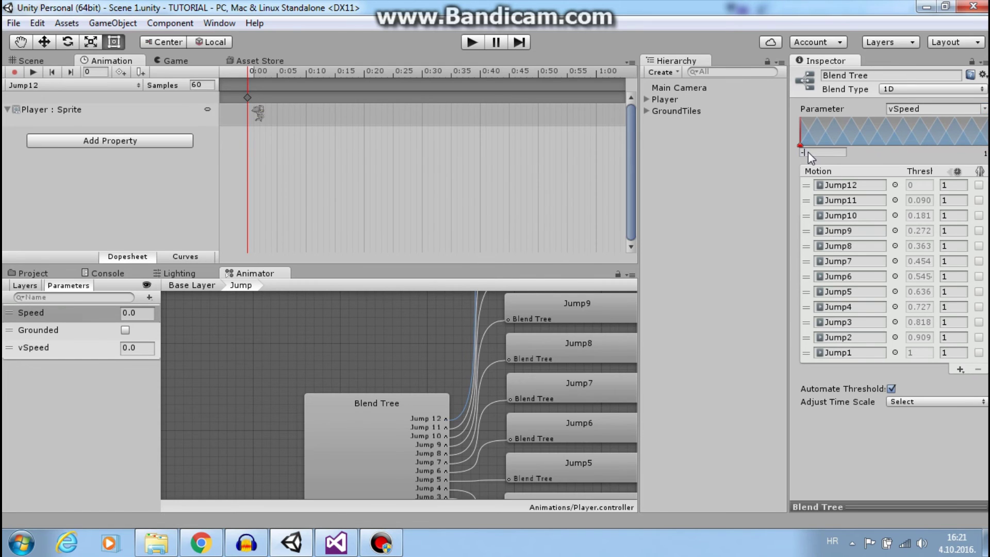
text(-5)
key(Tab)
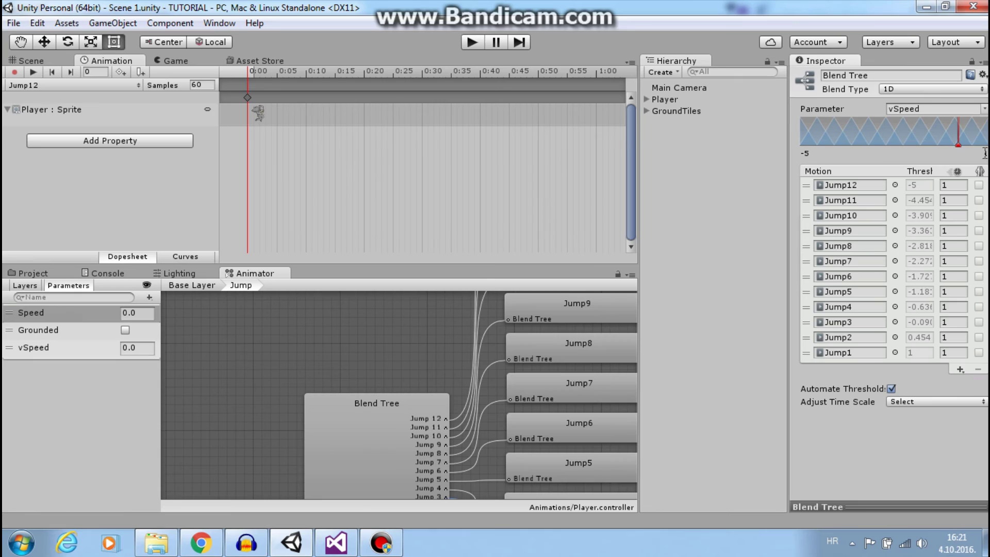
text(5)
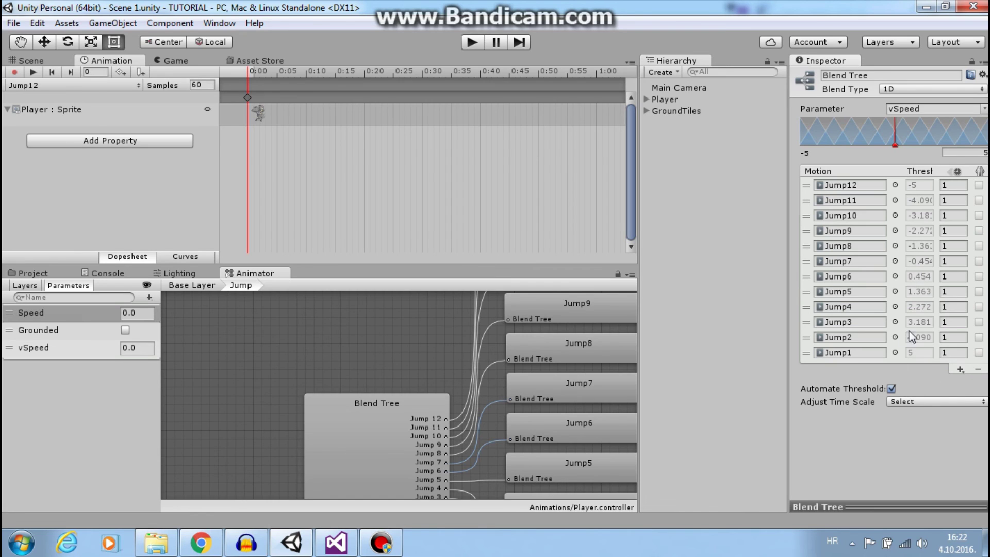
click(893, 389)
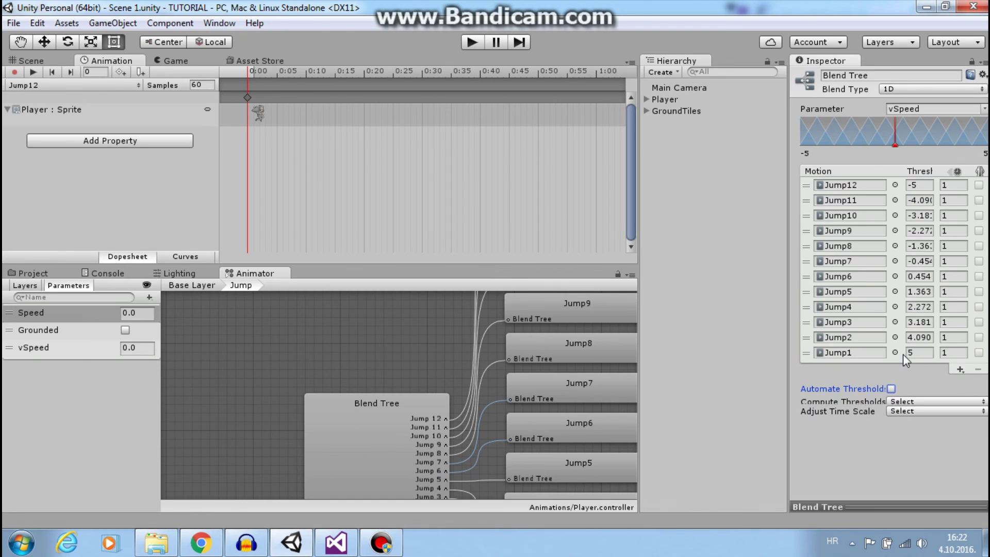
click(892, 389)
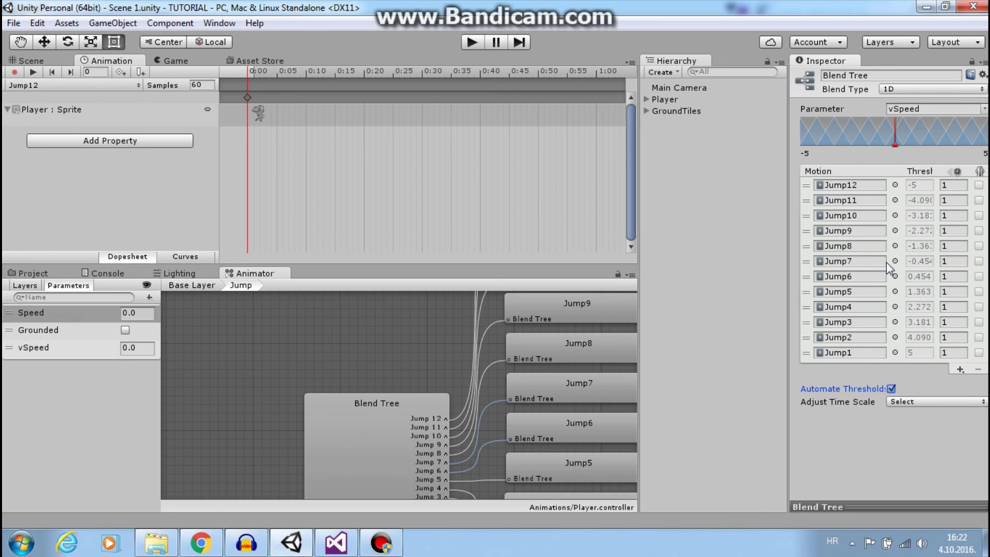
- In the Base Layer, make a transition from the Jump state to Exit
click(192, 285)
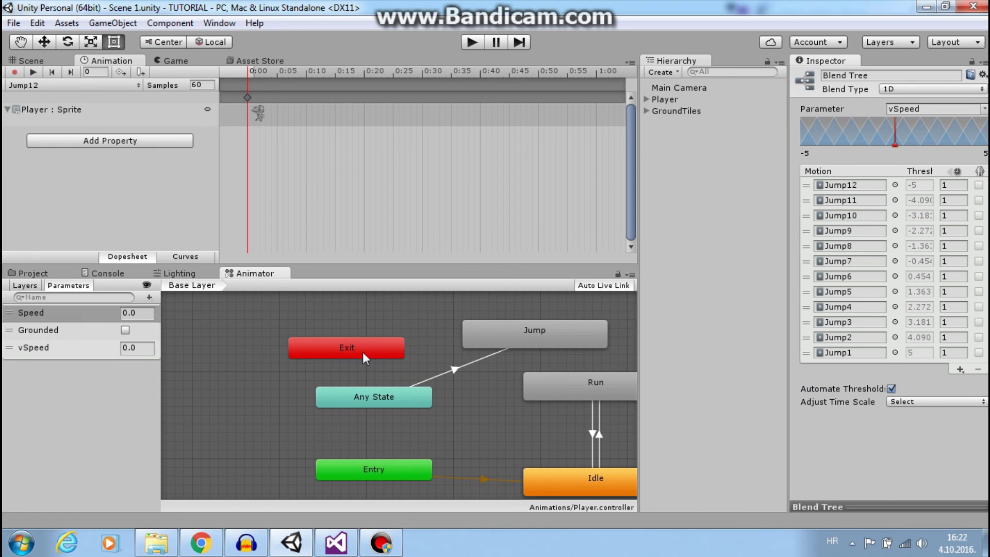
right_click(497, 332)
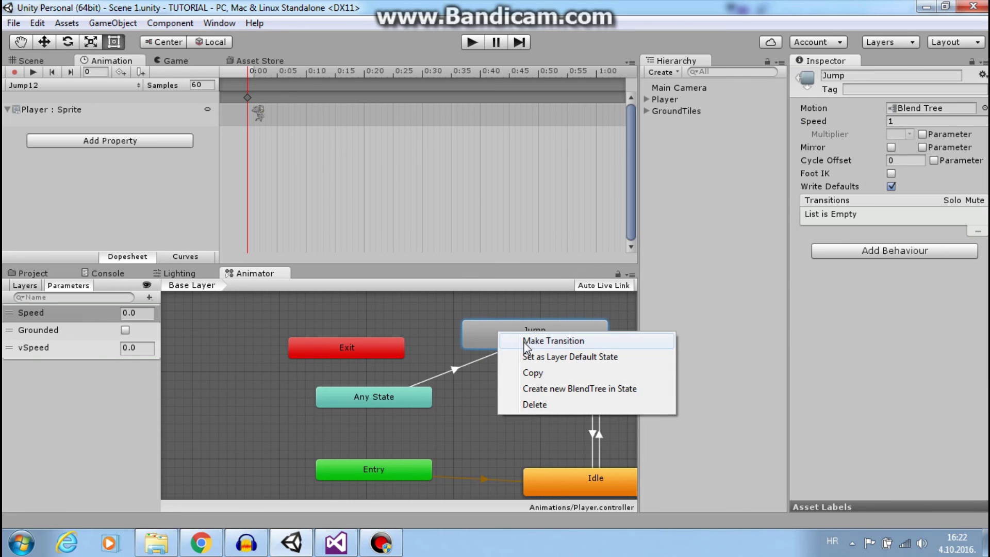
click(525, 341)
click(361, 352)
click(438, 337)
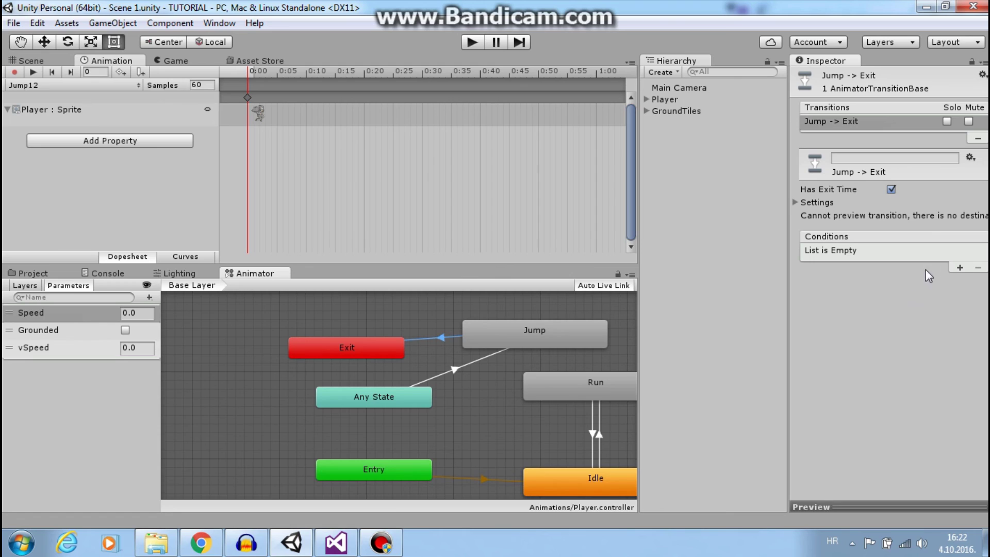
- Add a transition condition requiring Grounded to be true
click(957, 267)
click(893, 252)
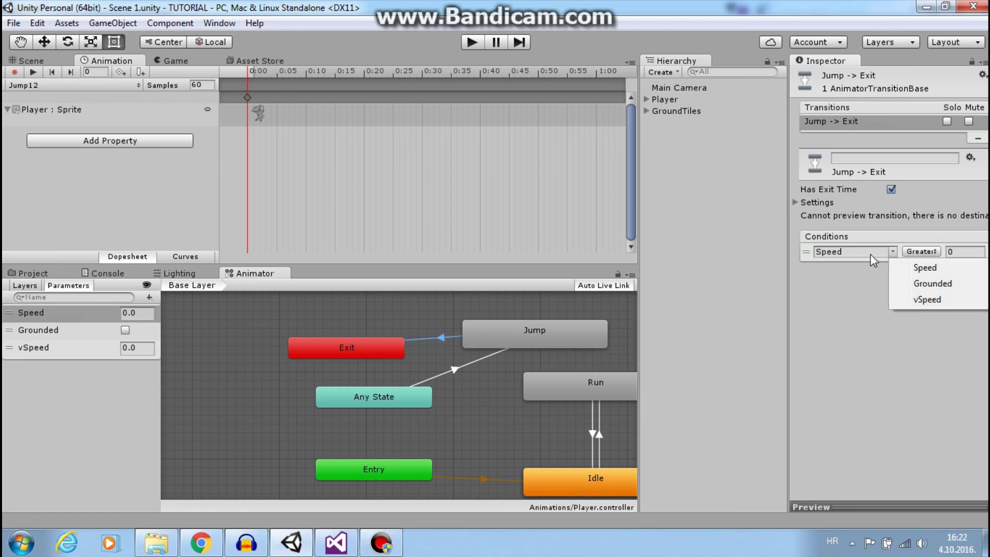
click(934, 284)
click(930, 252)
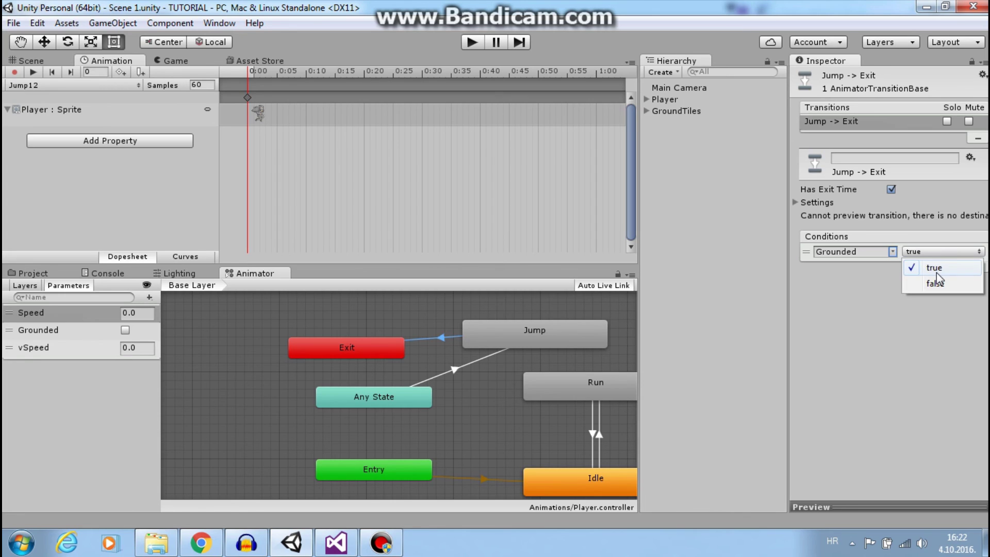
click(933, 266)
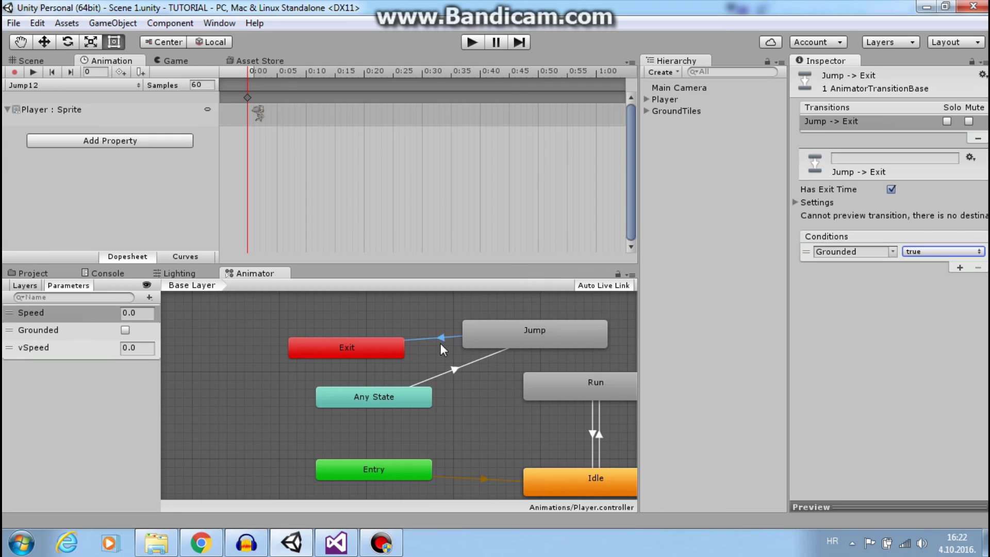
- Turn off Has Exit Time and Fixed Duration, and set Transition Duration to 0
click(796, 203)
click(890, 190)
click(892, 228)
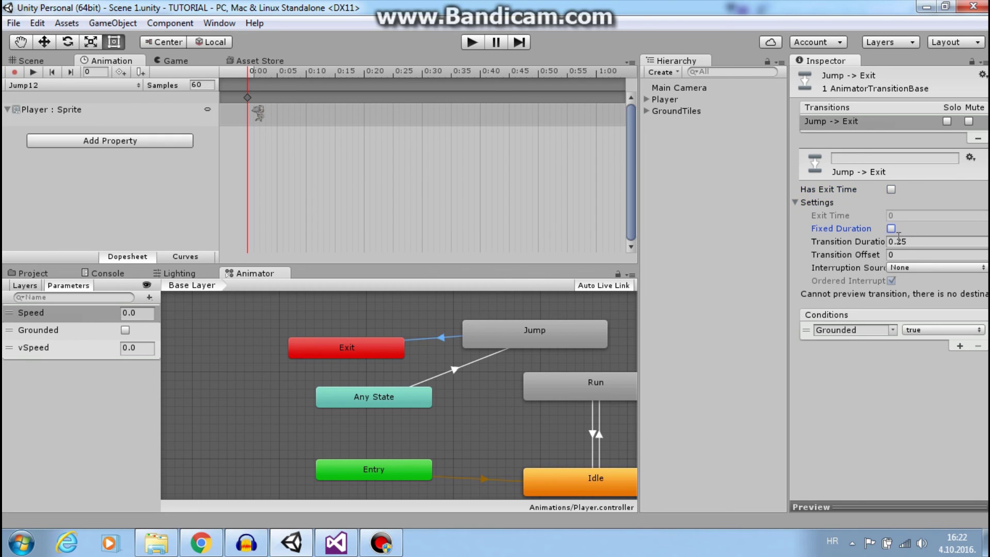
click(905, 242)
text(0)
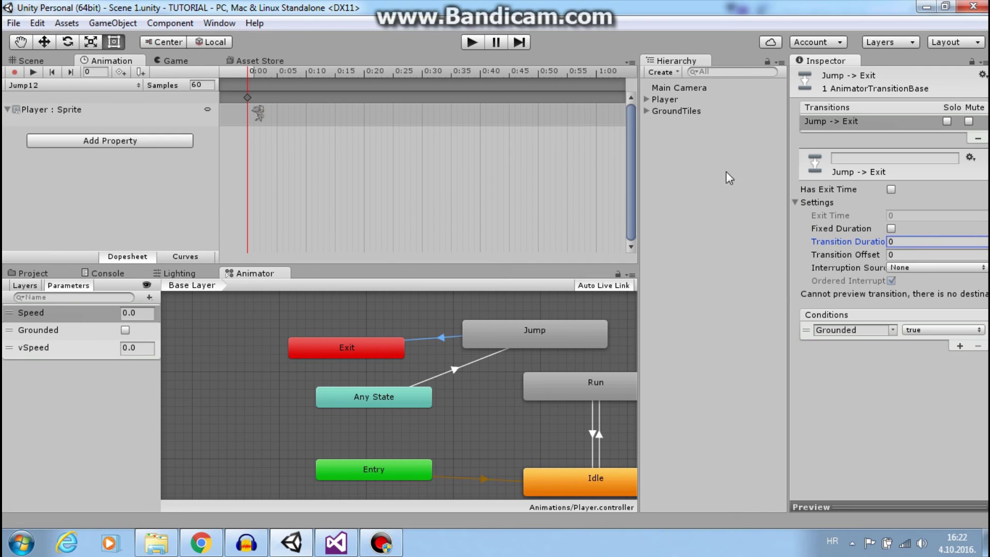
- Play the game, running left and right and jumping repeatedly to test the jump animations
click(472, 42)
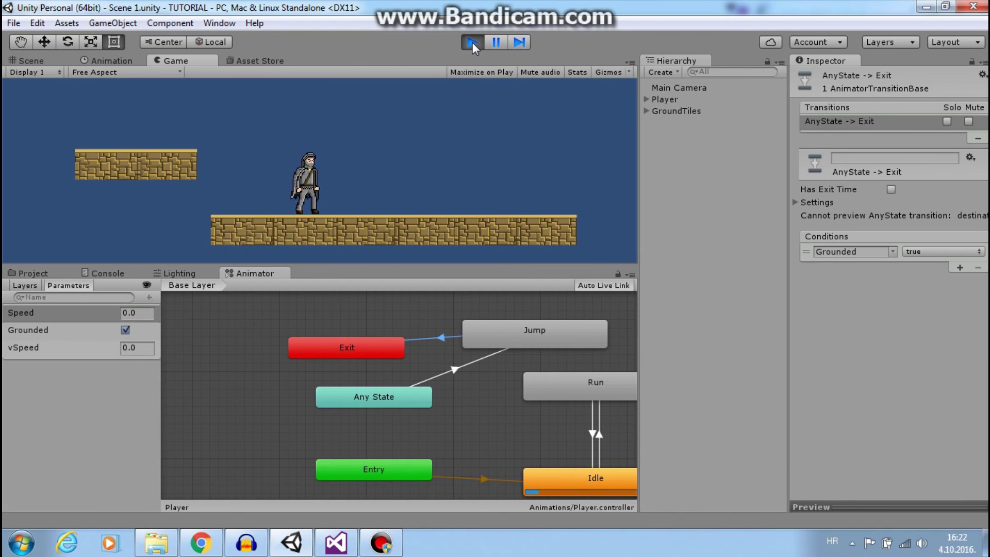
key(Right)
key(space)
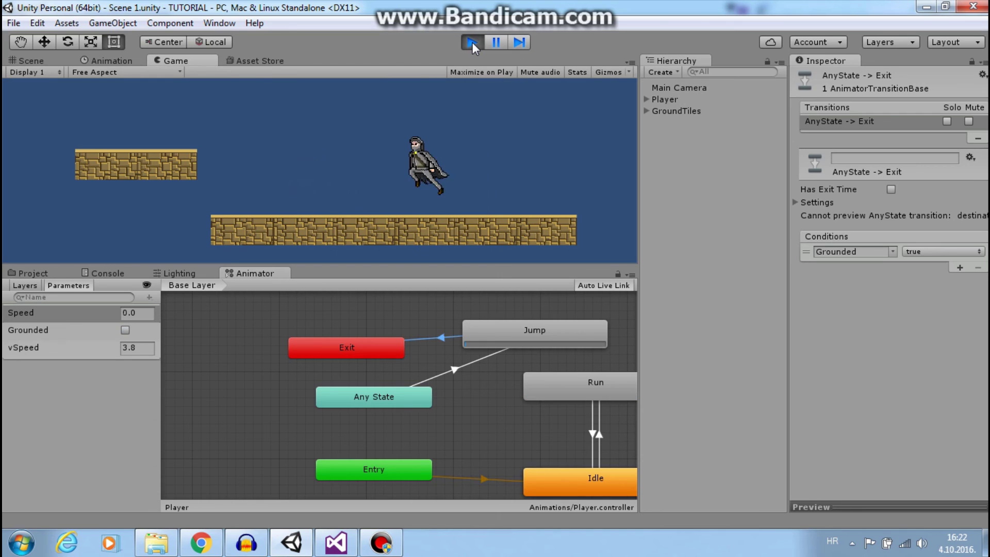
key(Left)
key(space)
key(Right)
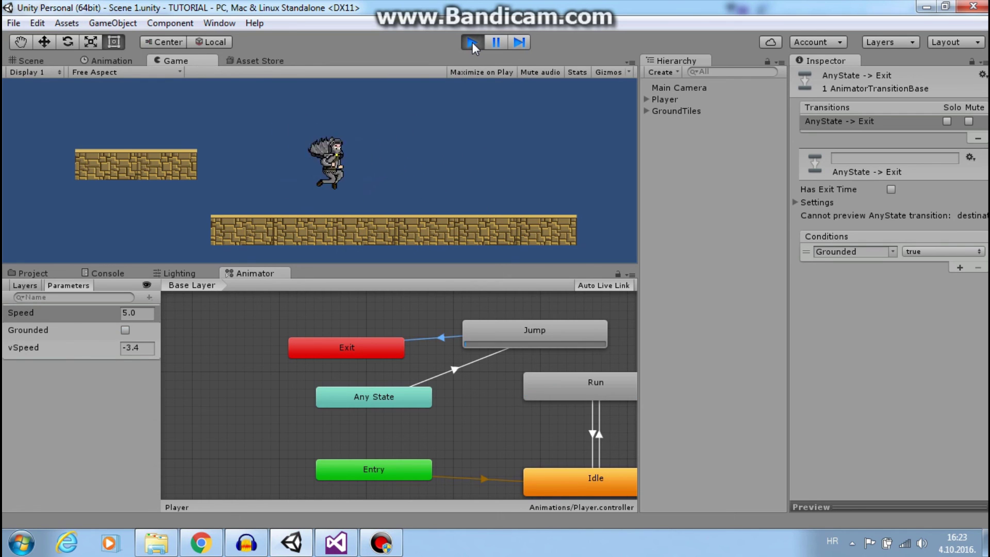
key(space)
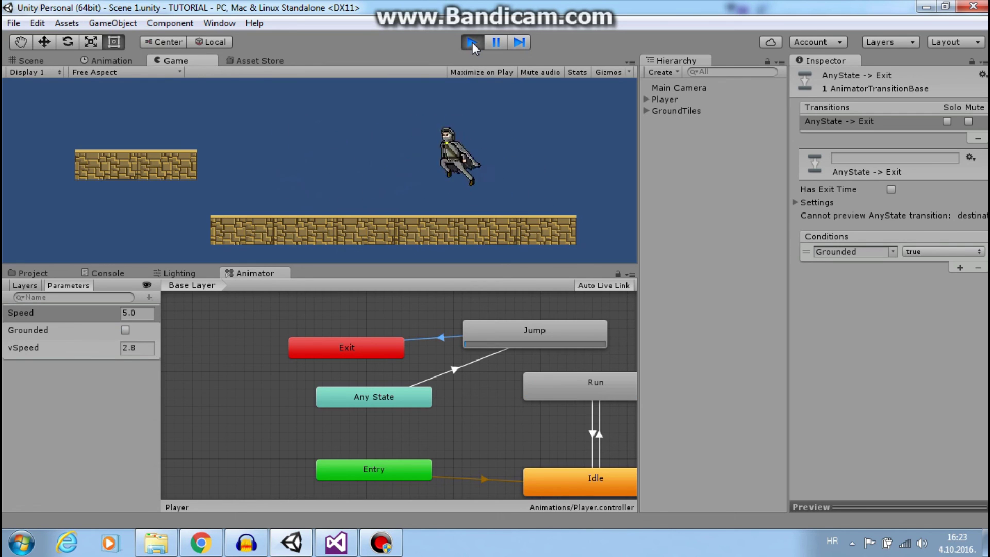
key(Left)
key(space)
key(Right)
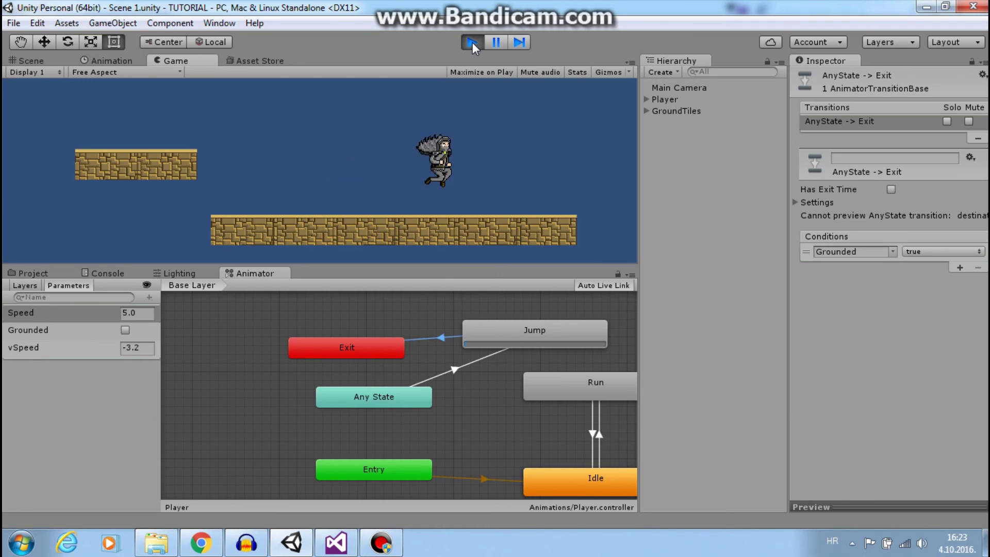
key(Left)
key(space)
key(Right)
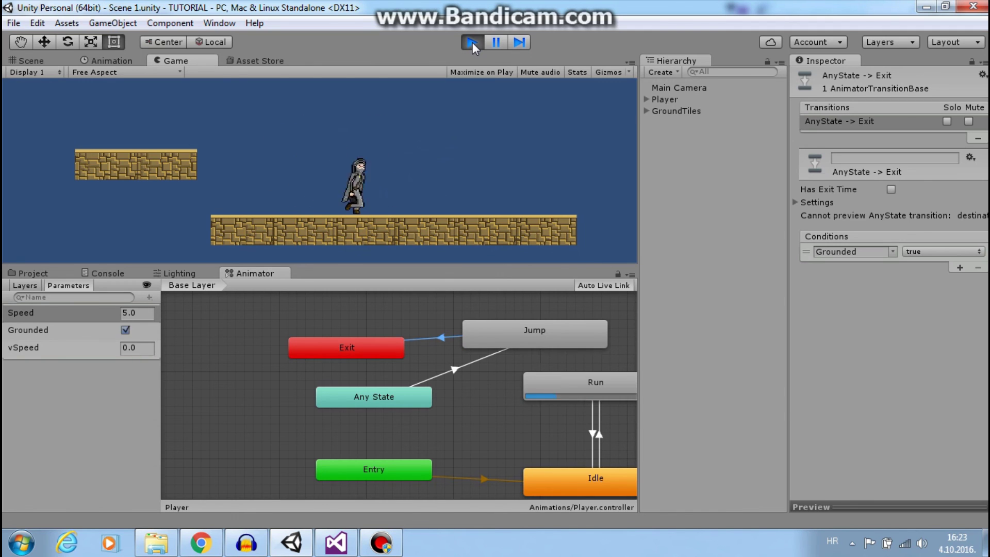